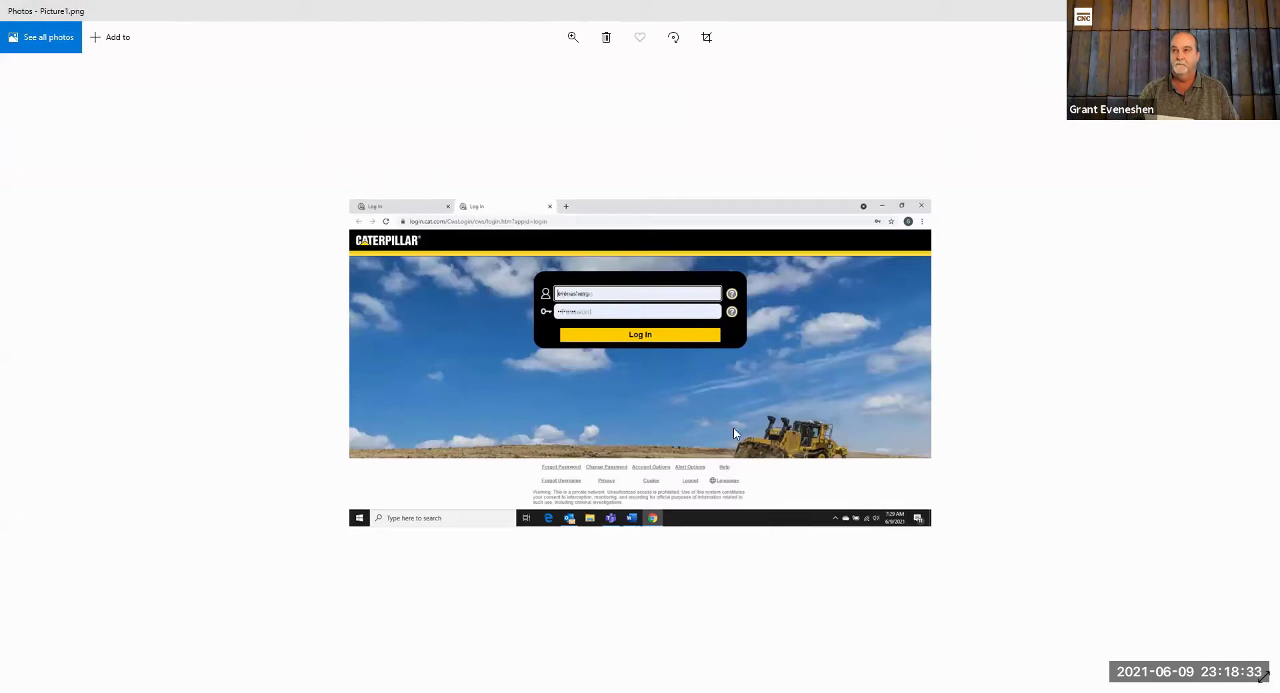
Switch from the Picture1.png screenshot to the SIS 2.0 home page in Chrome
key("alt+Tab")
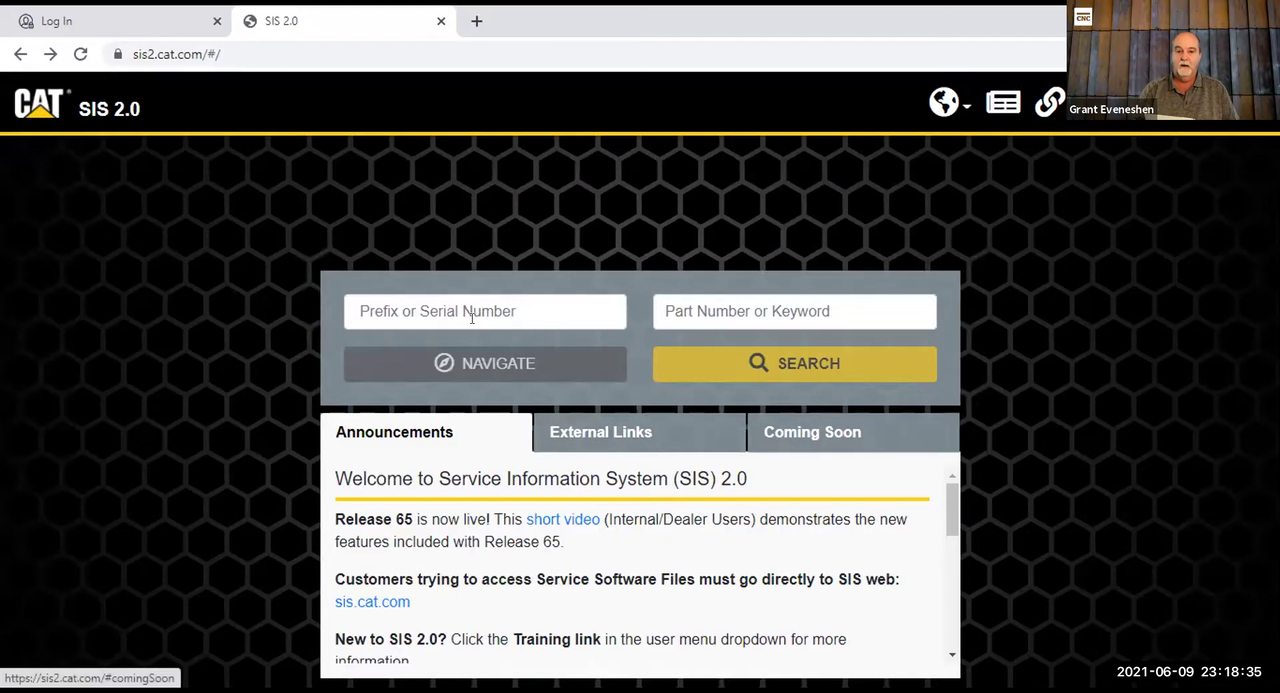
Enter DZT in the Prefix or Serial Number field, then close the suggestion list
left_click(359, 312)
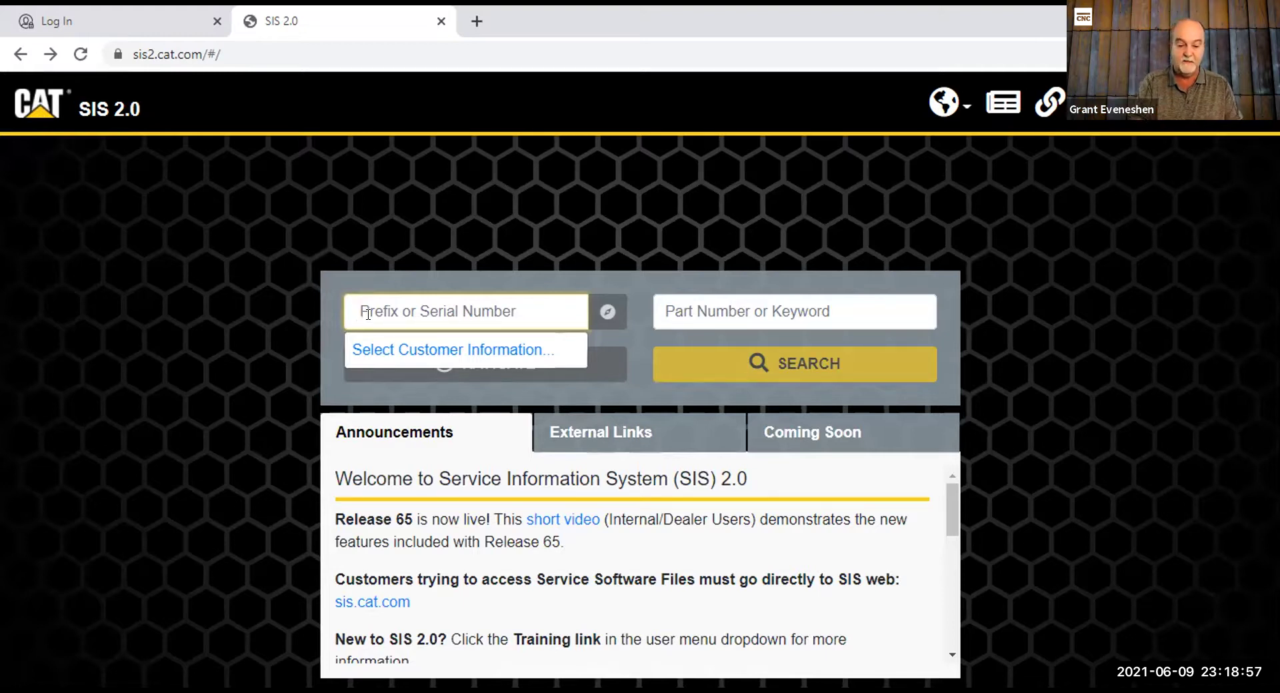
type("DZT")
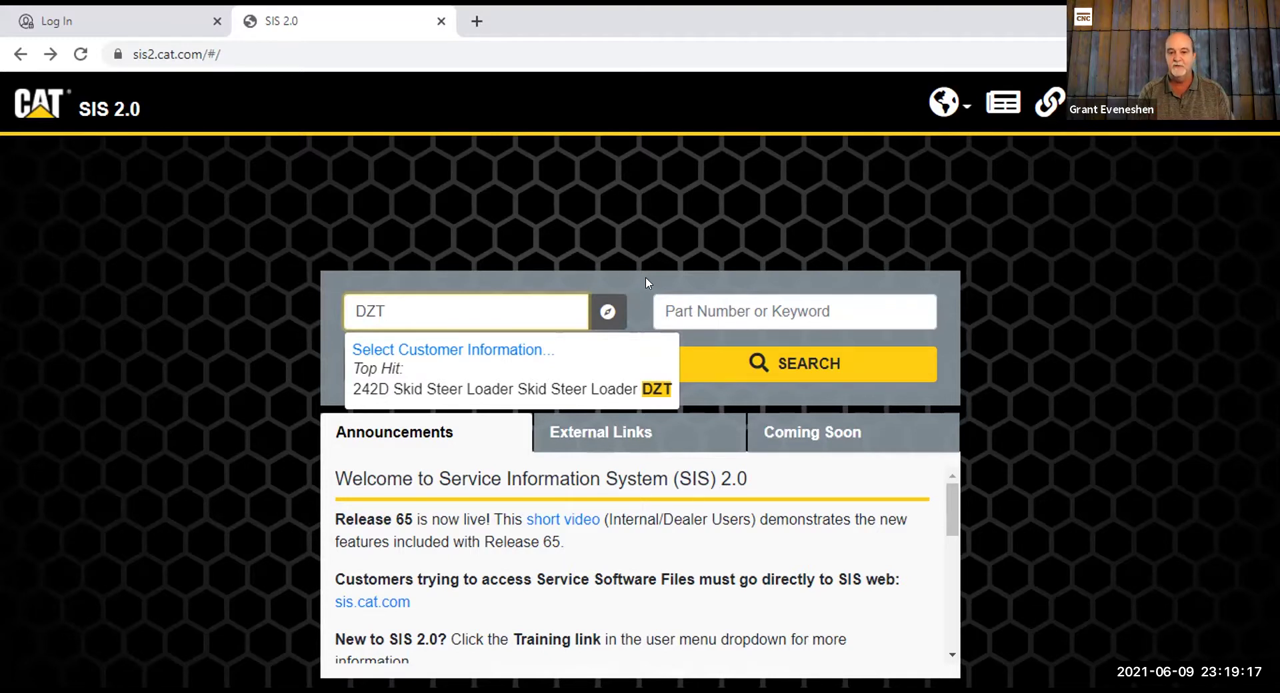
left_click(646, 282)
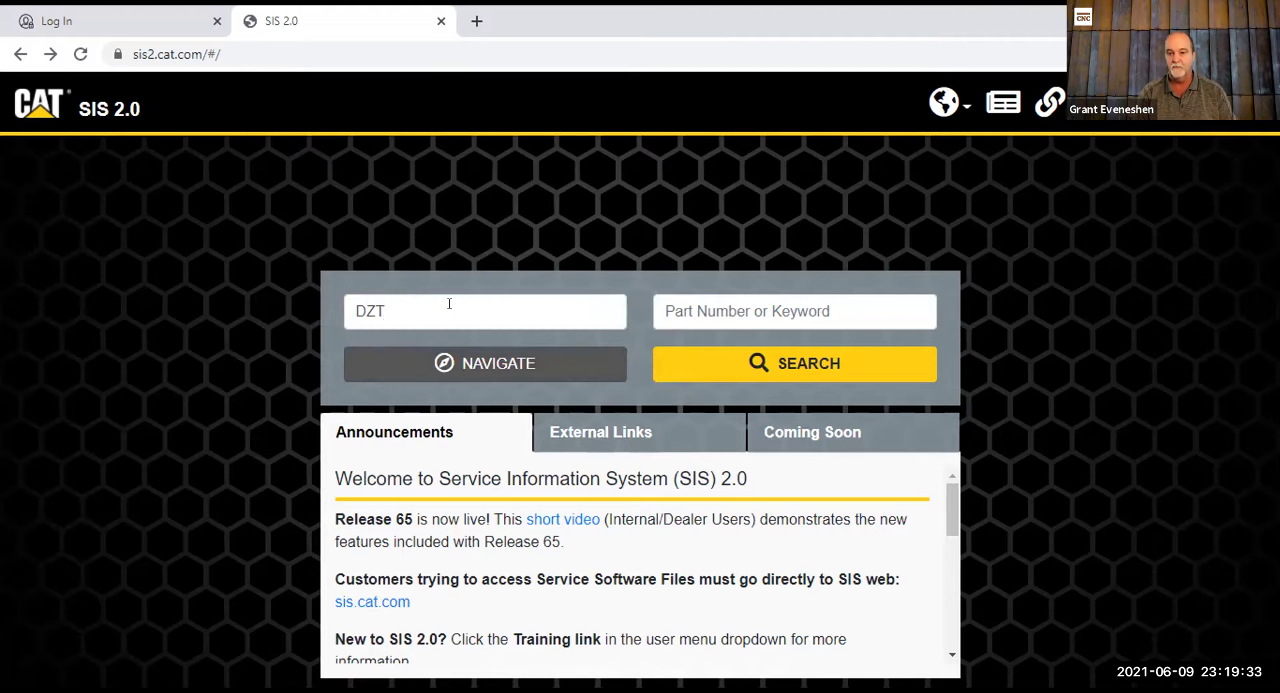
Bring back and dismiss the DZT suggestions, then open the 242D Skid Steer Loader page
left_click(397, 302)
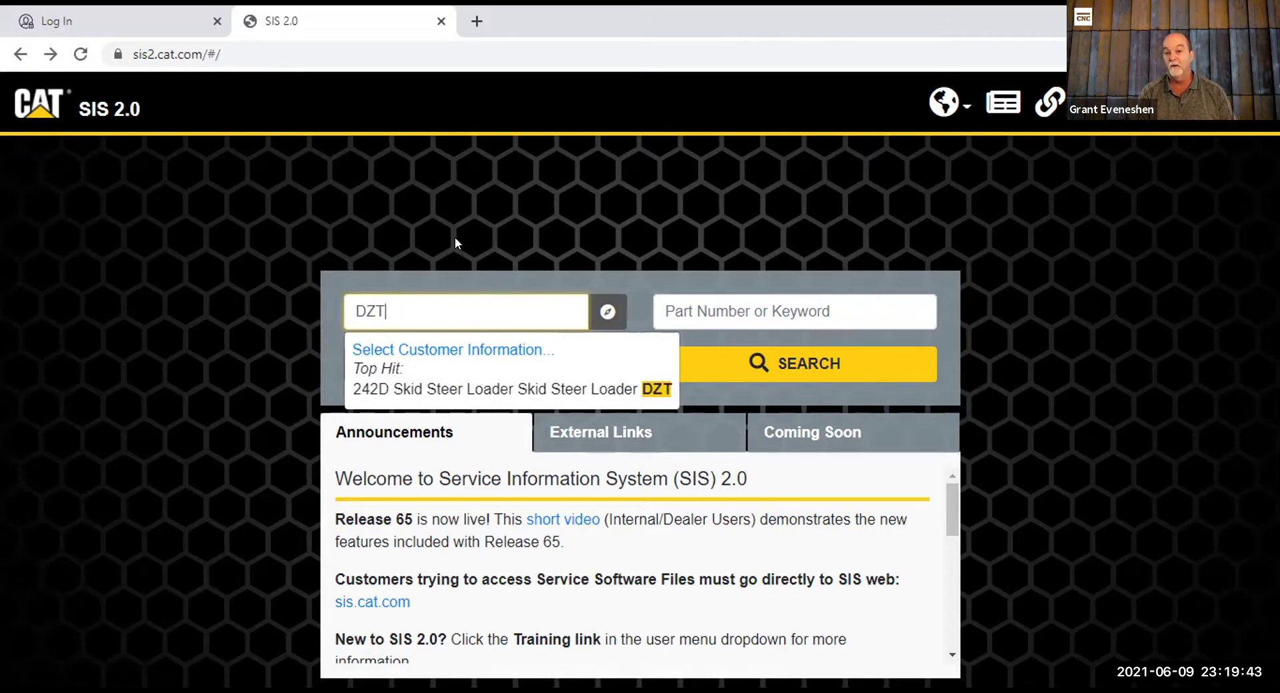
left_click(457, 282)
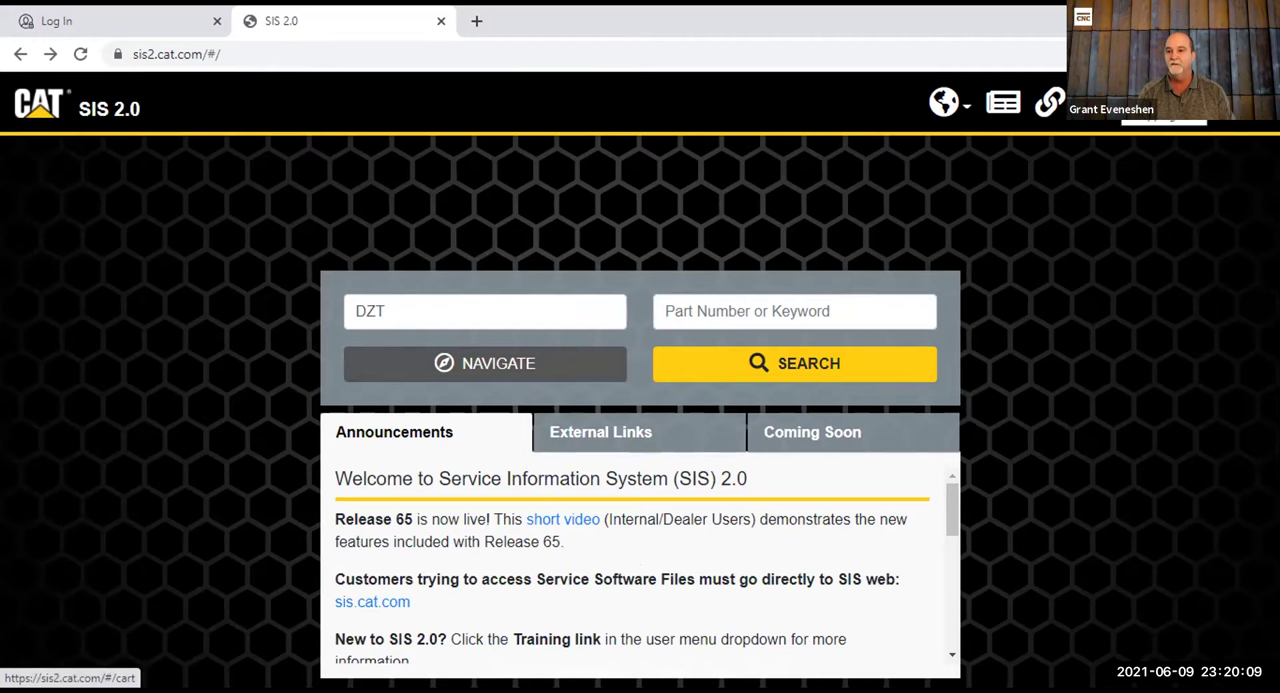
left_click(472, 365)
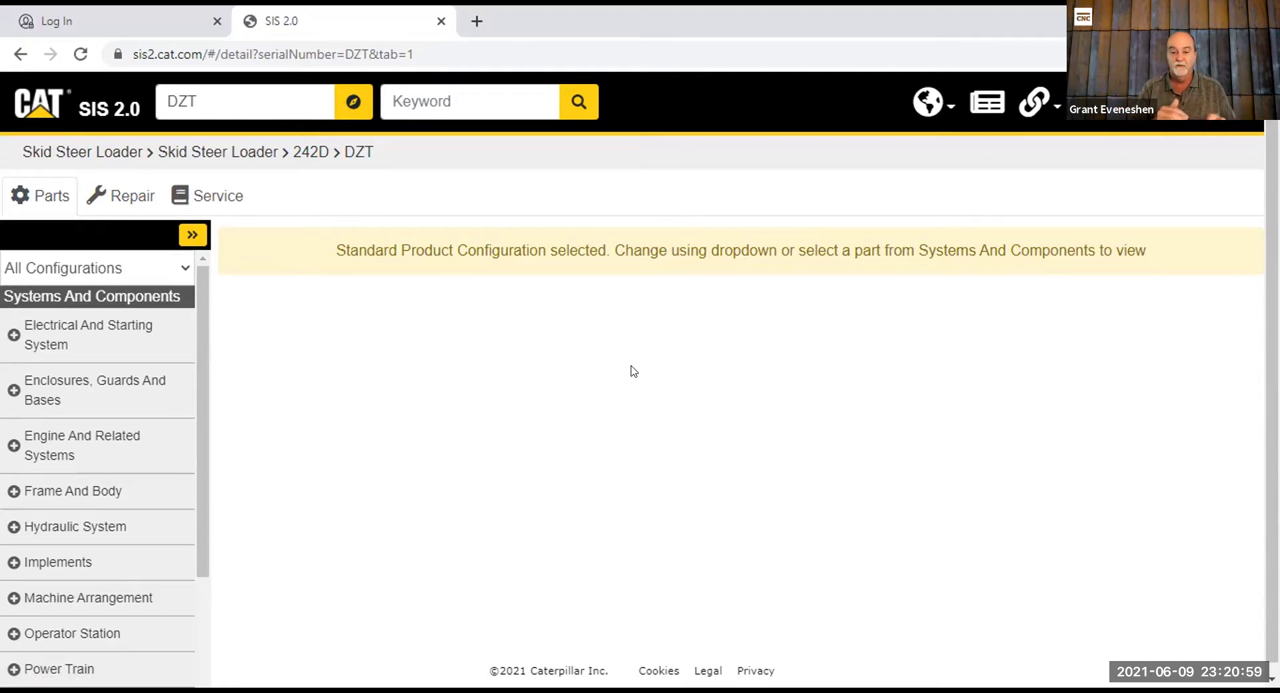
Expand Electrical And Starting System to list Alternator GP-Charging, Battery GP and Camera GP
left_click(69, 334)
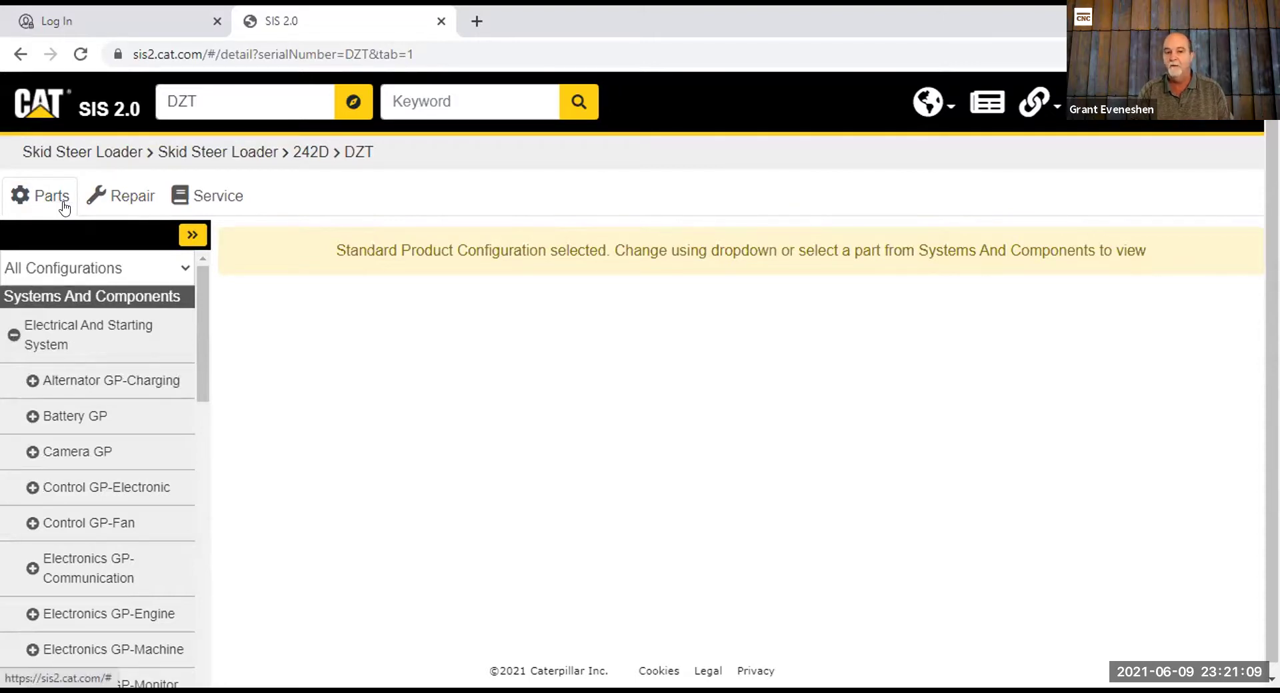
Open the 396-0901 group under Alternator GP-Charging with its exploded drawing
left_click(95, 386)
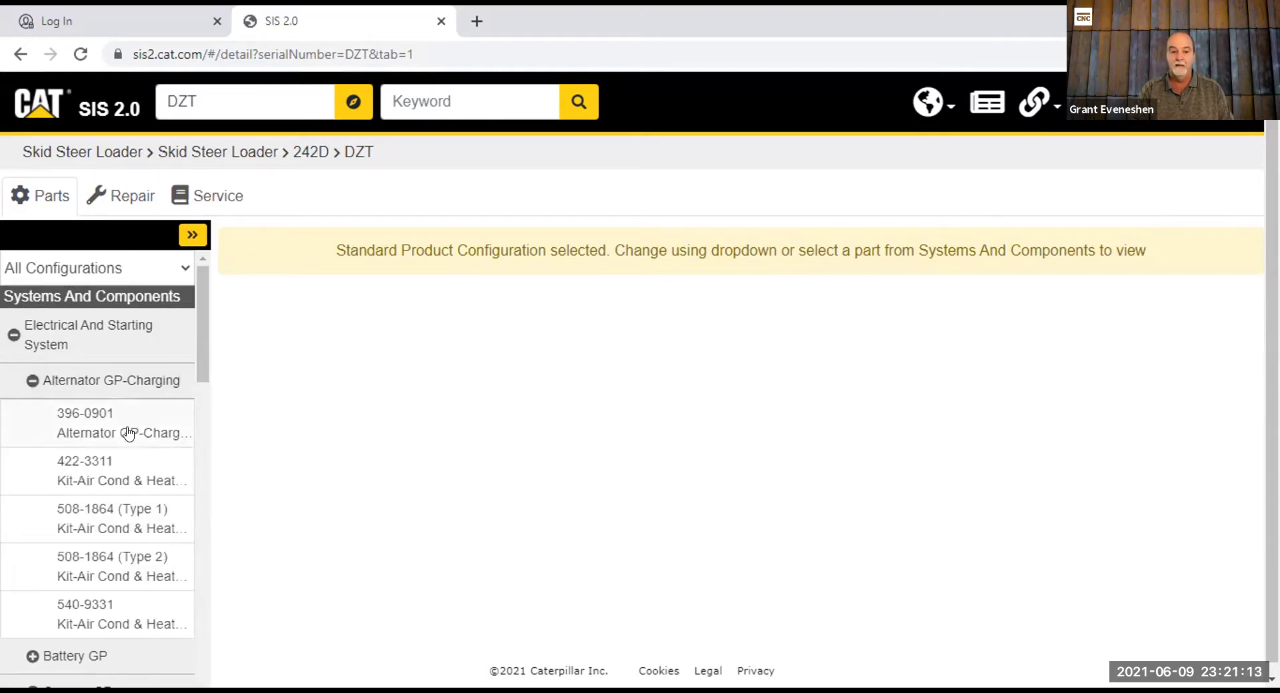
left_click(99, 434)
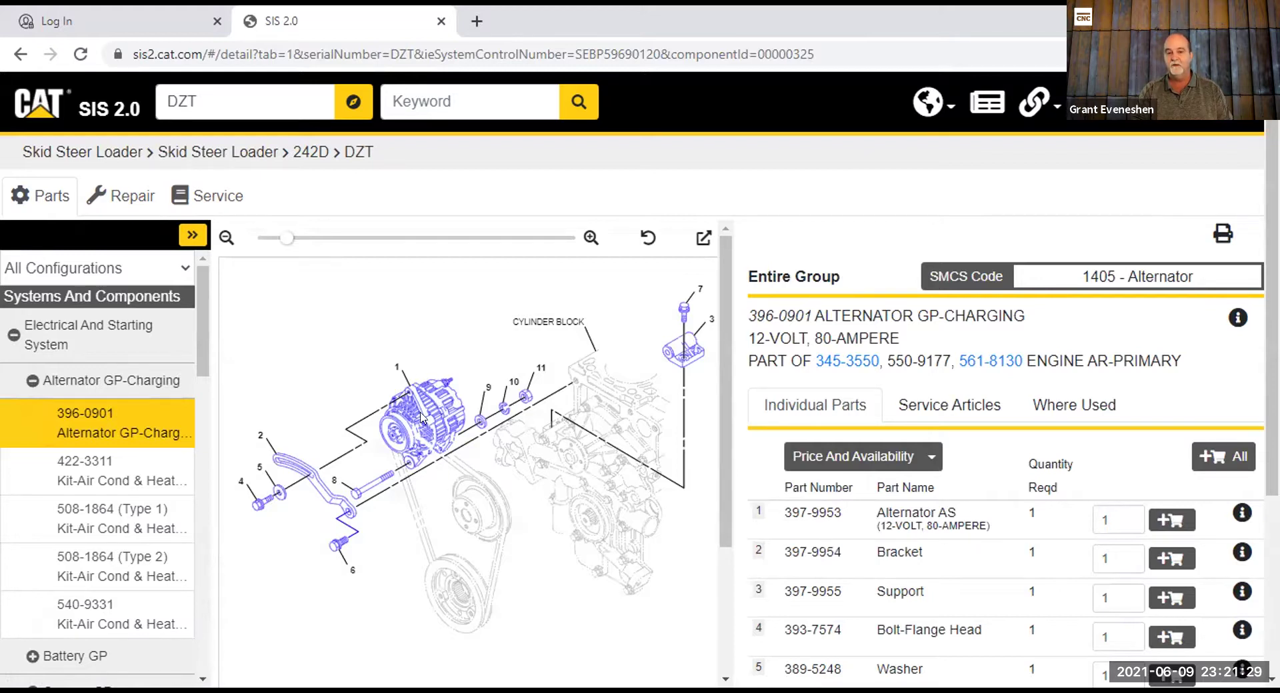
Highlight callout 1, list service articles, and open Charging System Troubleshooting (REHS0354)
left_click(390, 368)
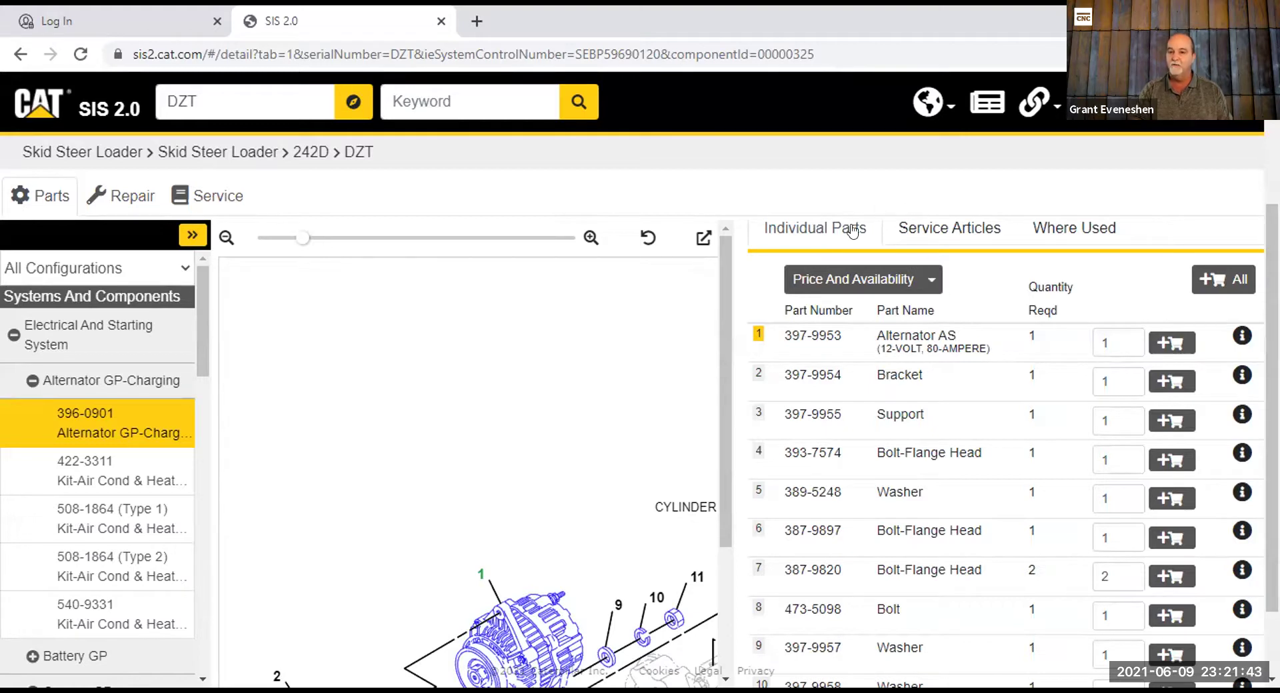
left_click(940, 231)
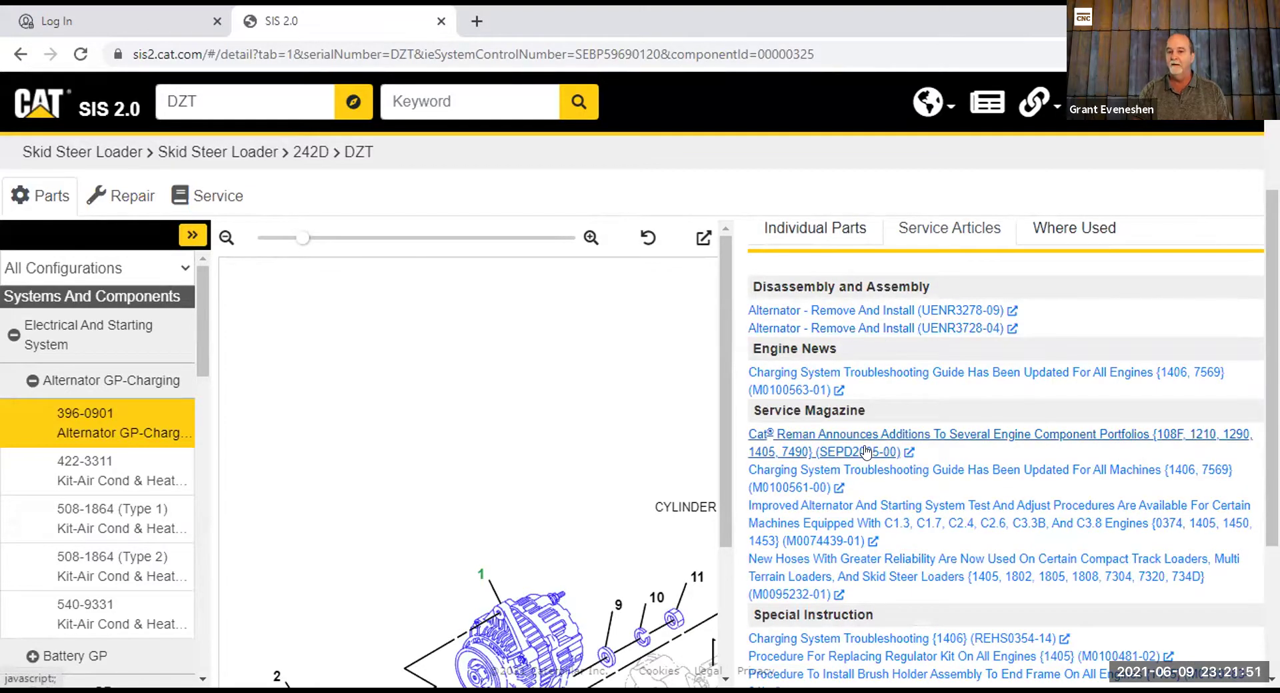
left_click(899, 640)
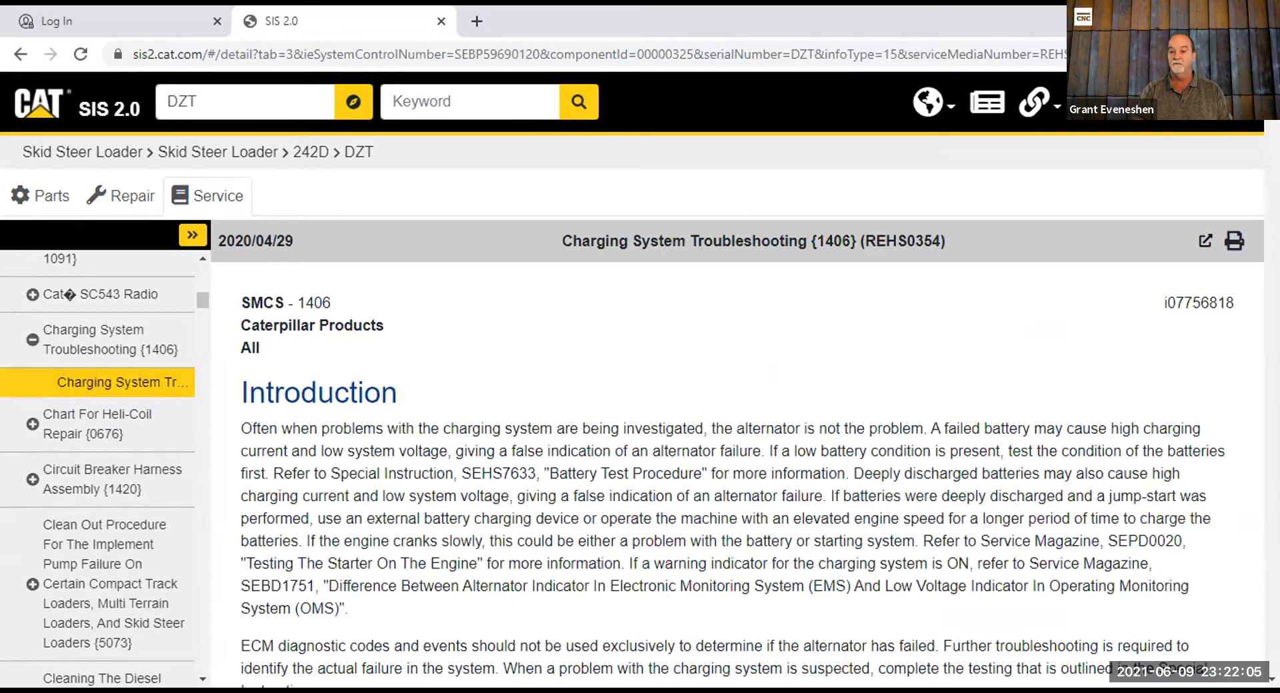
Read through the REHS0354 troubleshooting article, return to its top, and switch to Repair
scroll(733, 466, "down", 6)
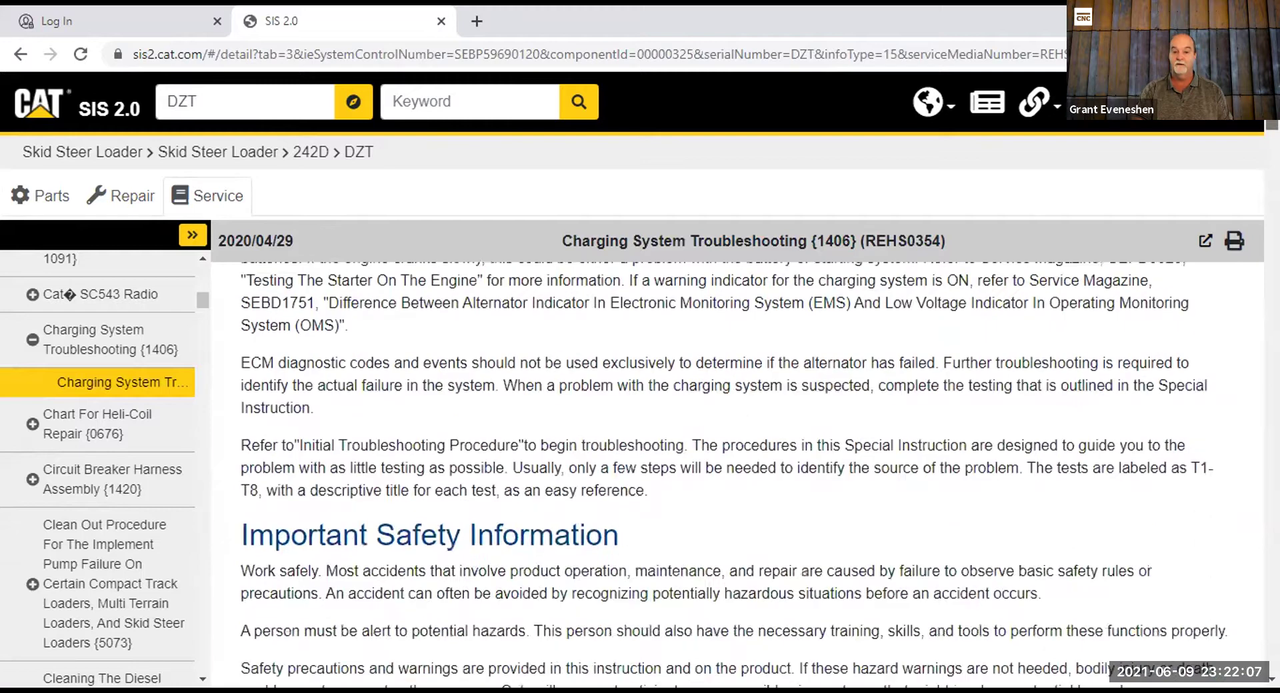
scroll(733, 467, "down", 4)
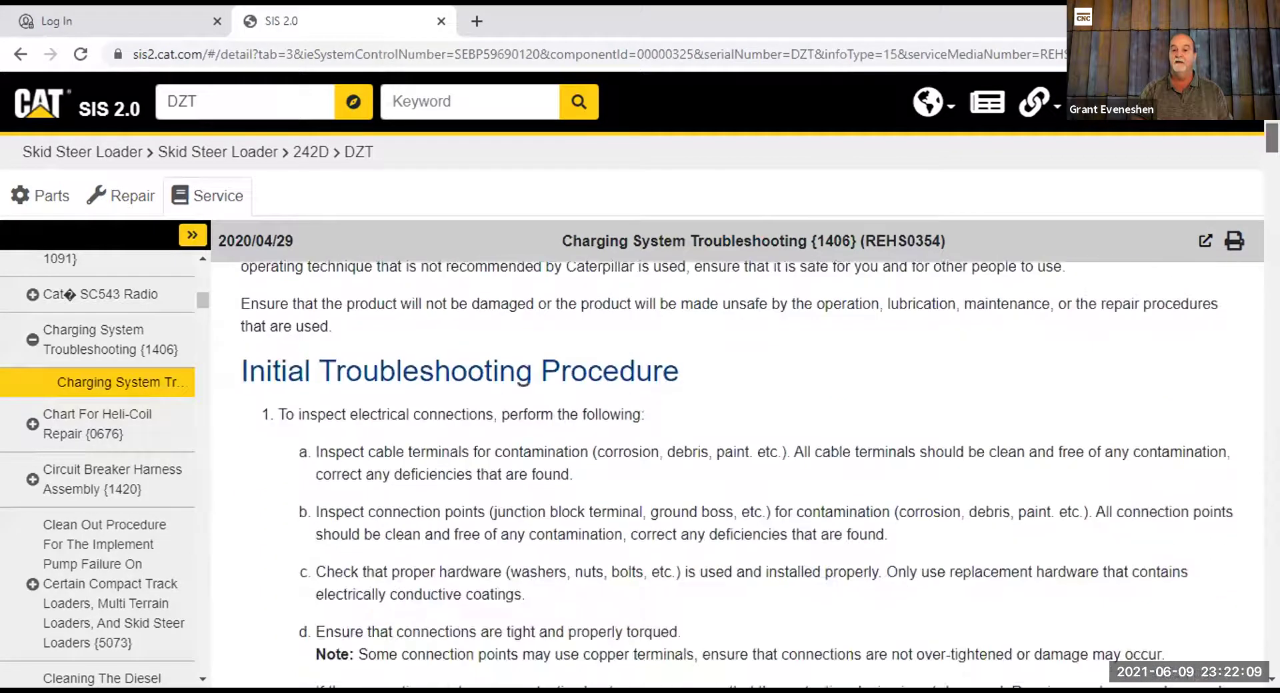
scroll(734, 467, "down", 10)
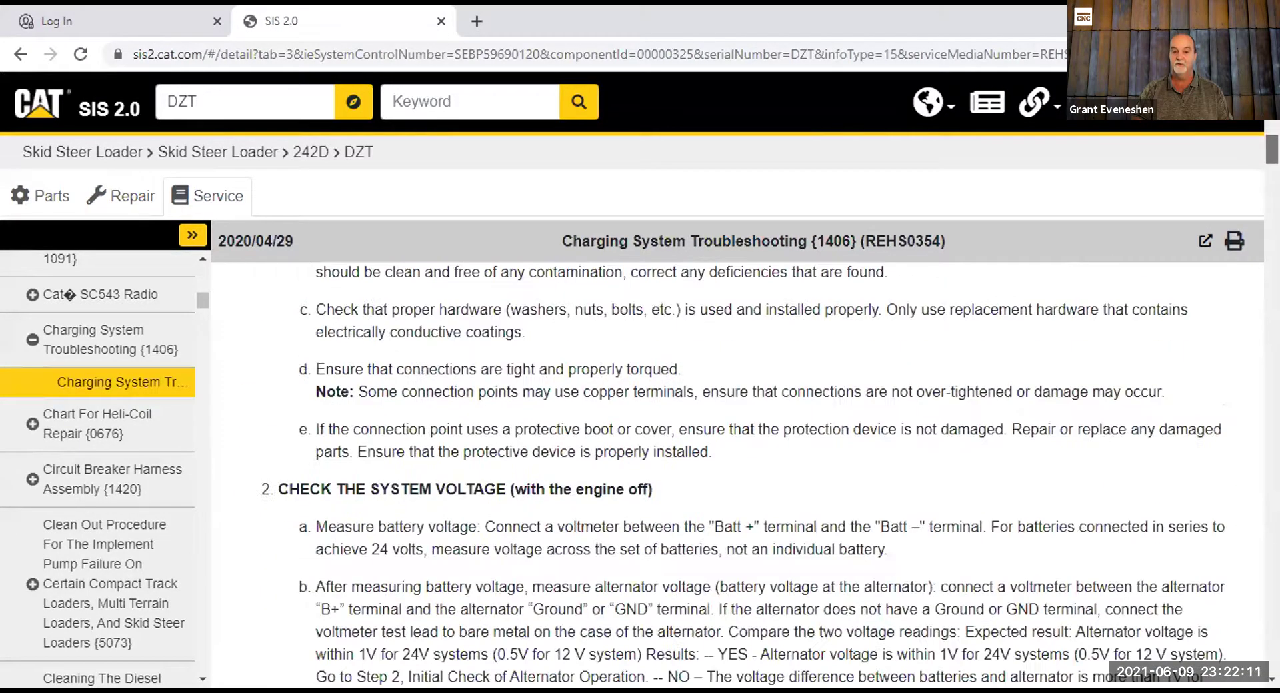
scroll(733, 467, "down", 4)
scroll(734, 467, "down", 12)
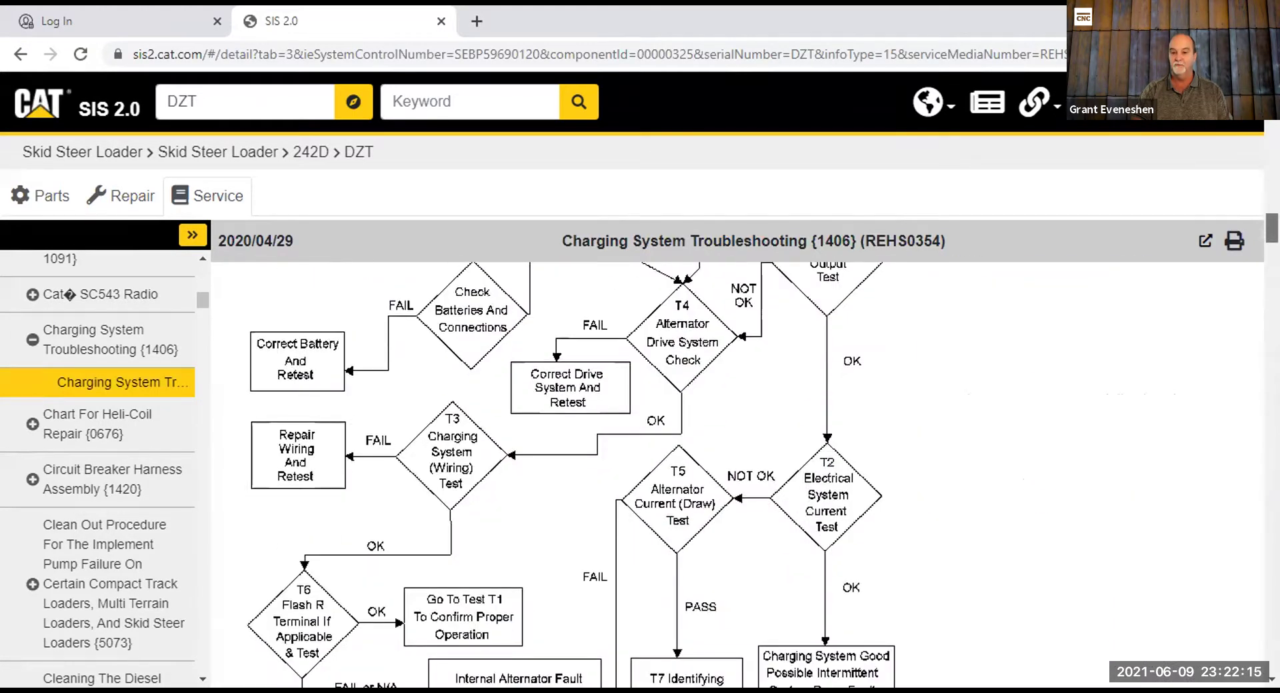
scroll(734, 466, "up", 3)
scroll(734, 467, "down", 7)
scroll(733, 467, "down", 15)
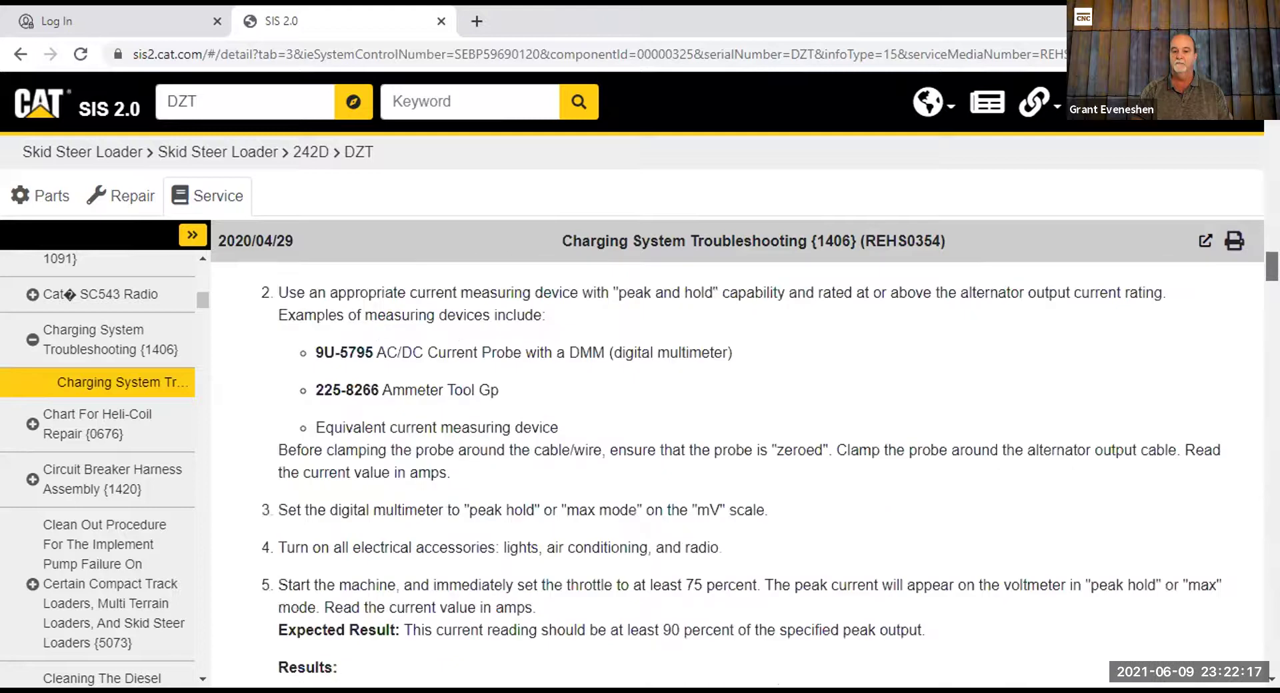
key("Home")
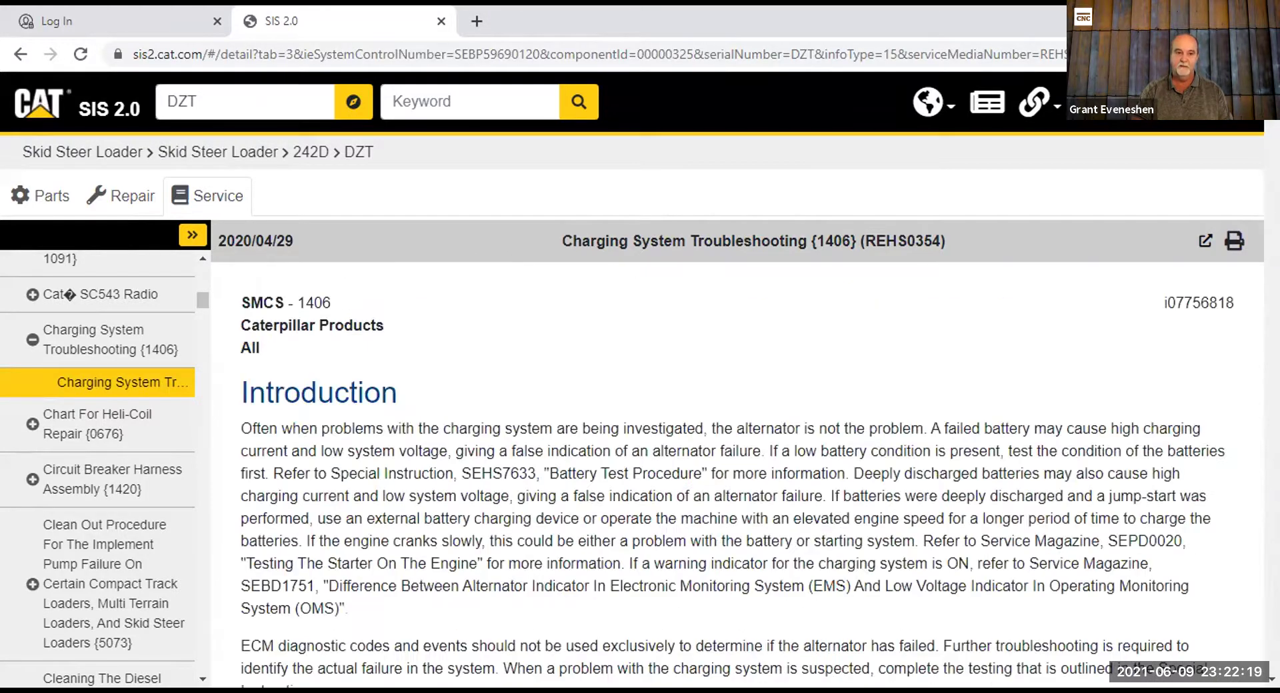
left_click(119, 196)
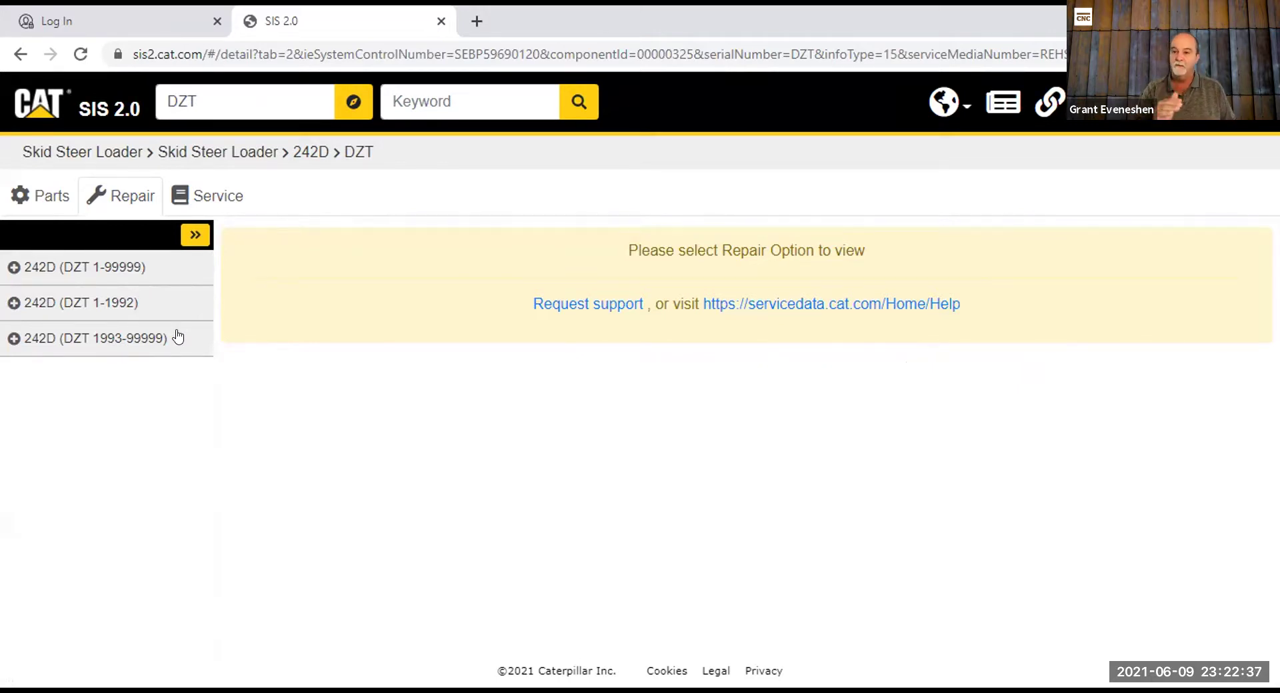
View the 0.9-hour Alternator Remove & Install job under 242D (DZT 1-99999) Engine, then go home
left_click(43, 270)
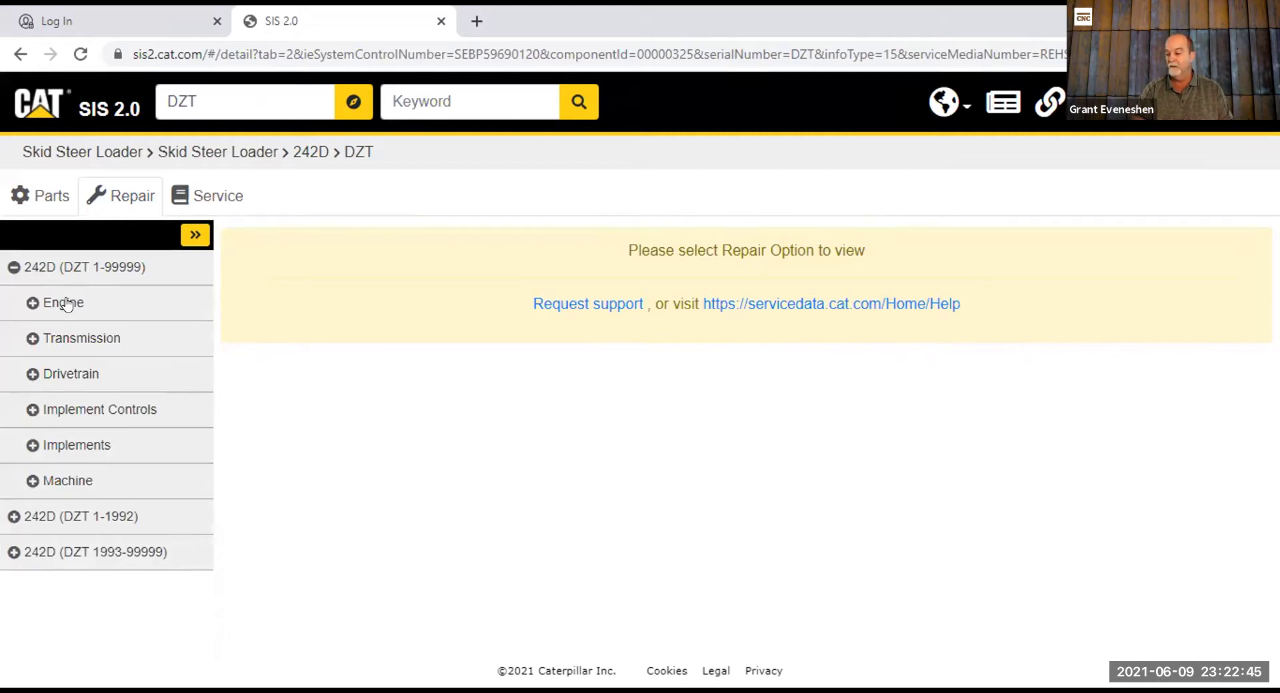
left_click(66, 305)
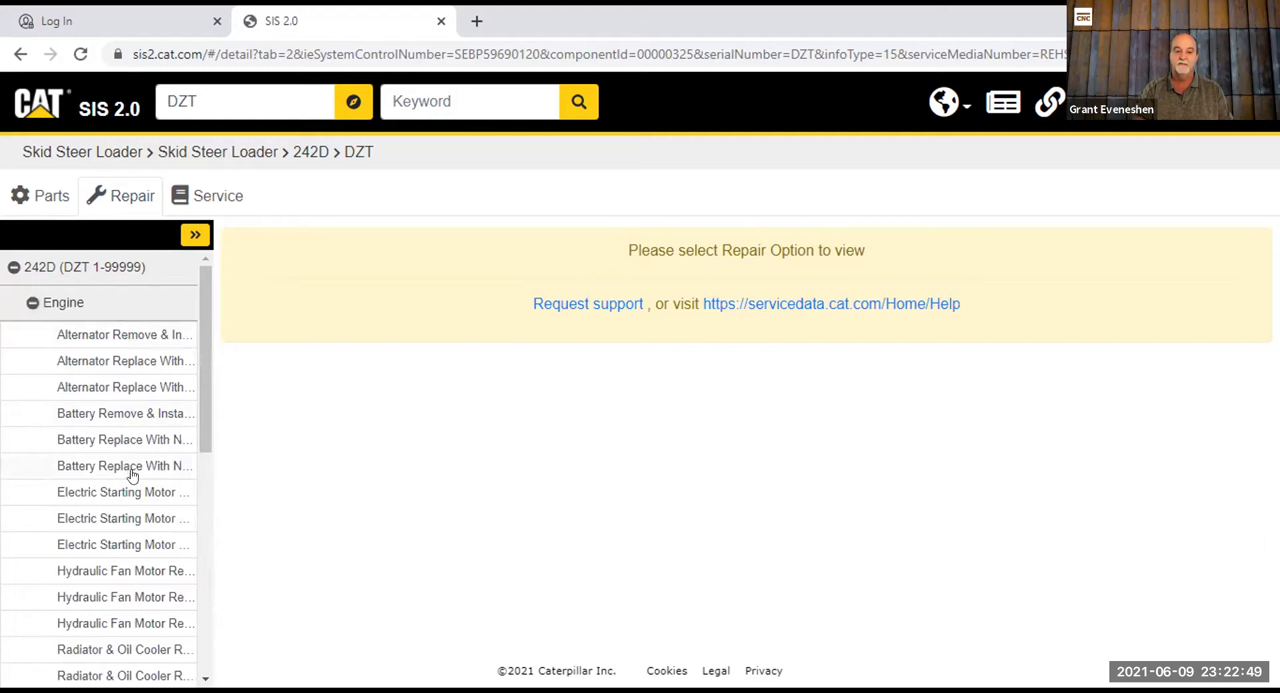
left_click(143, 334)
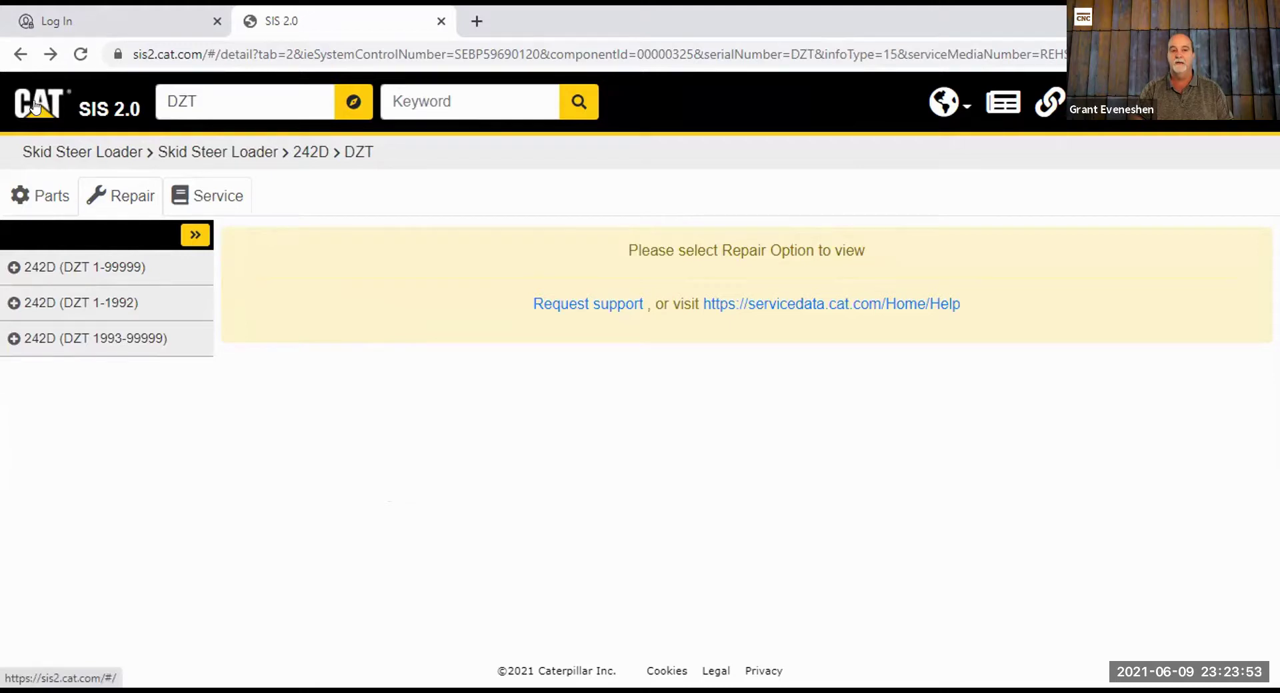
left_click(36, 107)
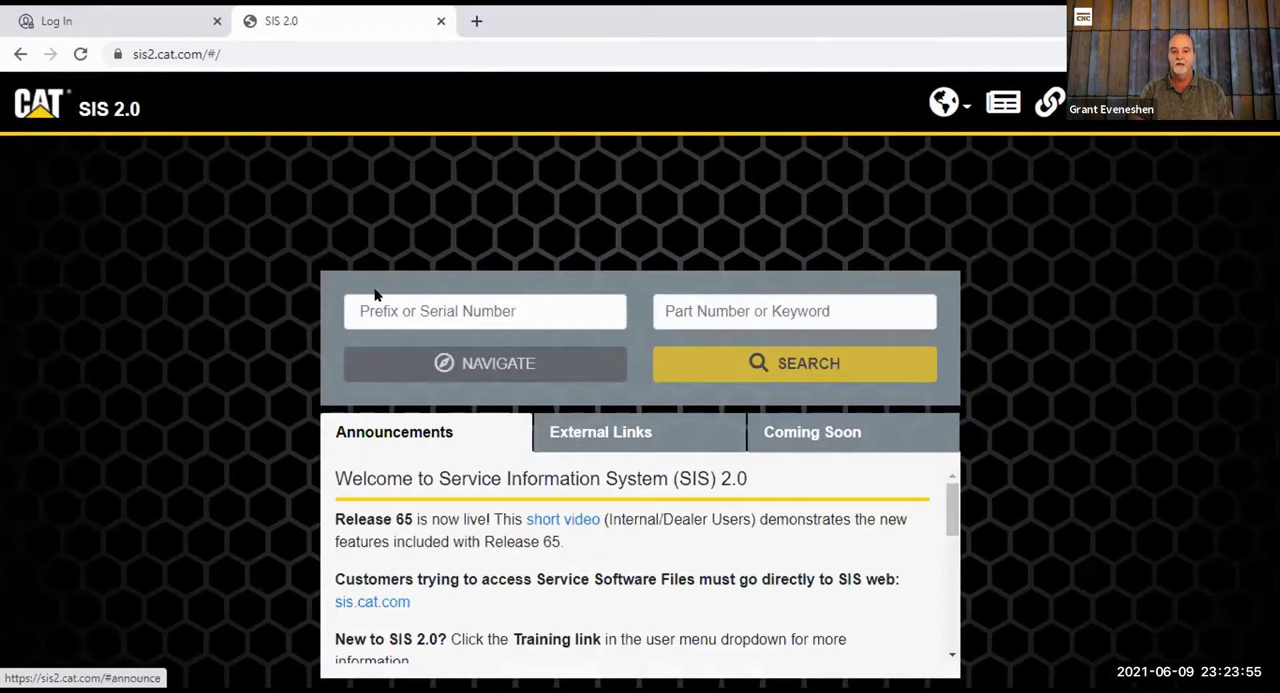
Re-enter serial prefix DZT and reopen the 242D Skid Steer Loader parts page
left_click(357, 301)
type("DZT")
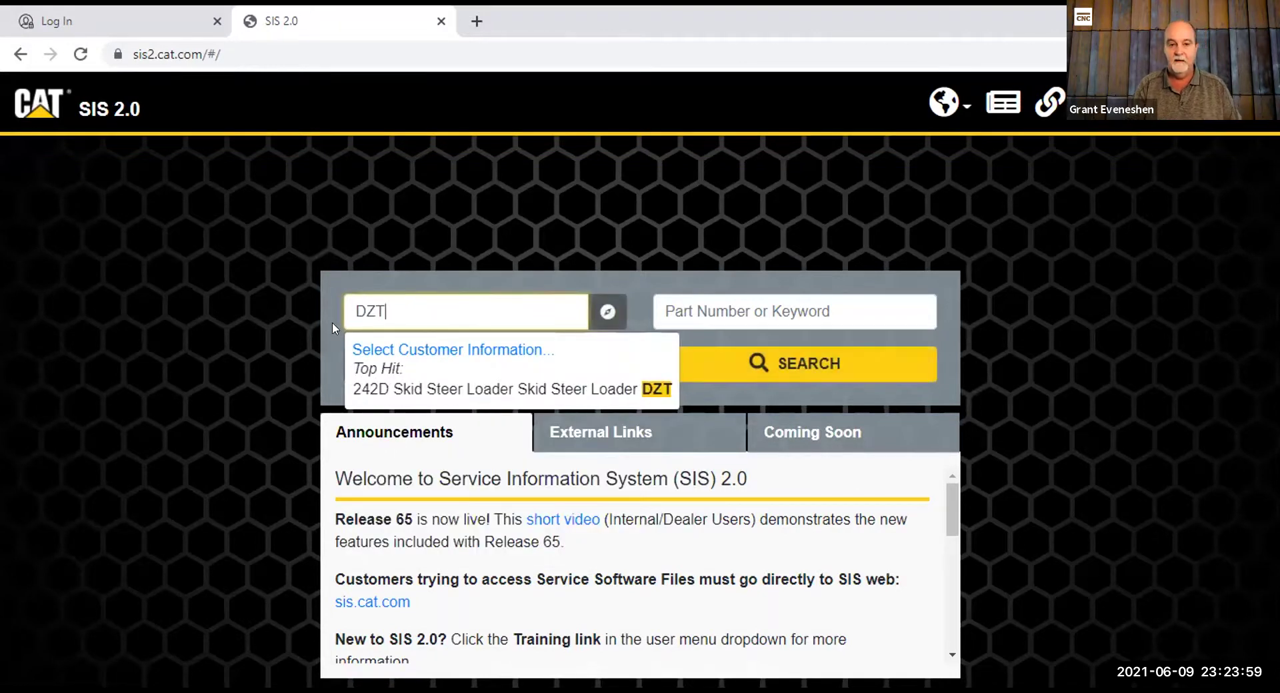
left_click(332, 322)
left_click(472, 363)
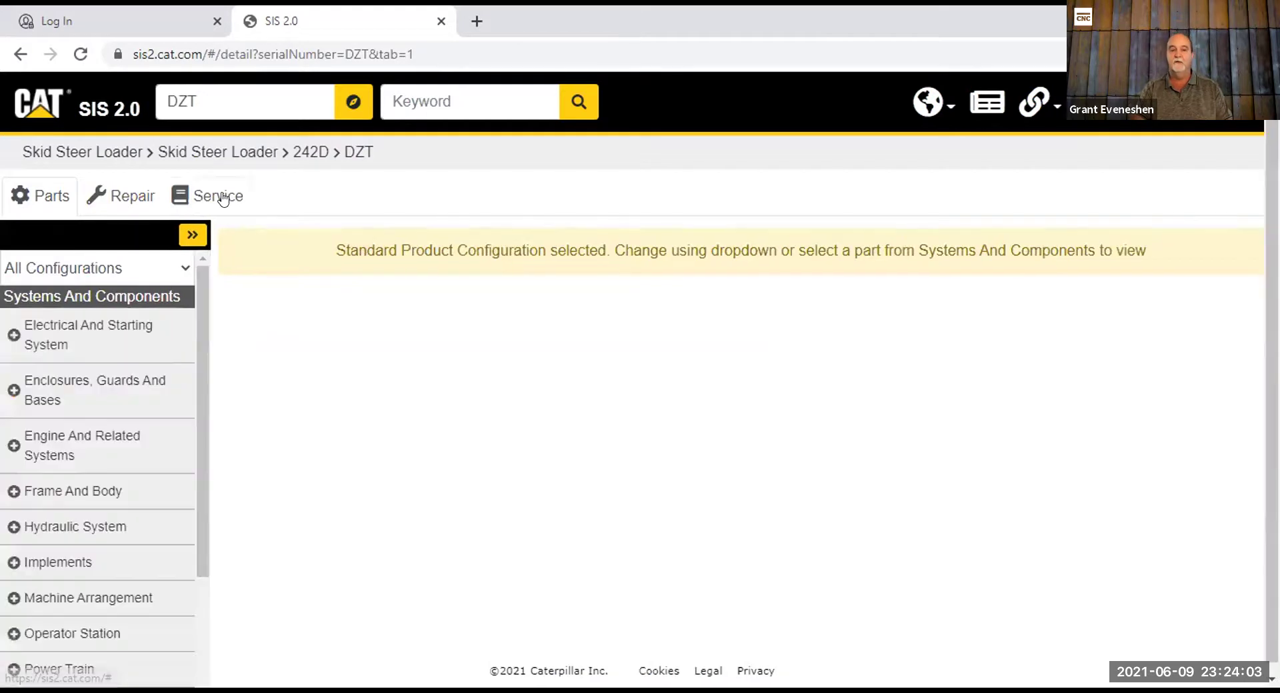
Open the Guideline for Examining Failed Parts (SEBF9066) under Applied Failure Analysis in Service
left_click(223, 199)
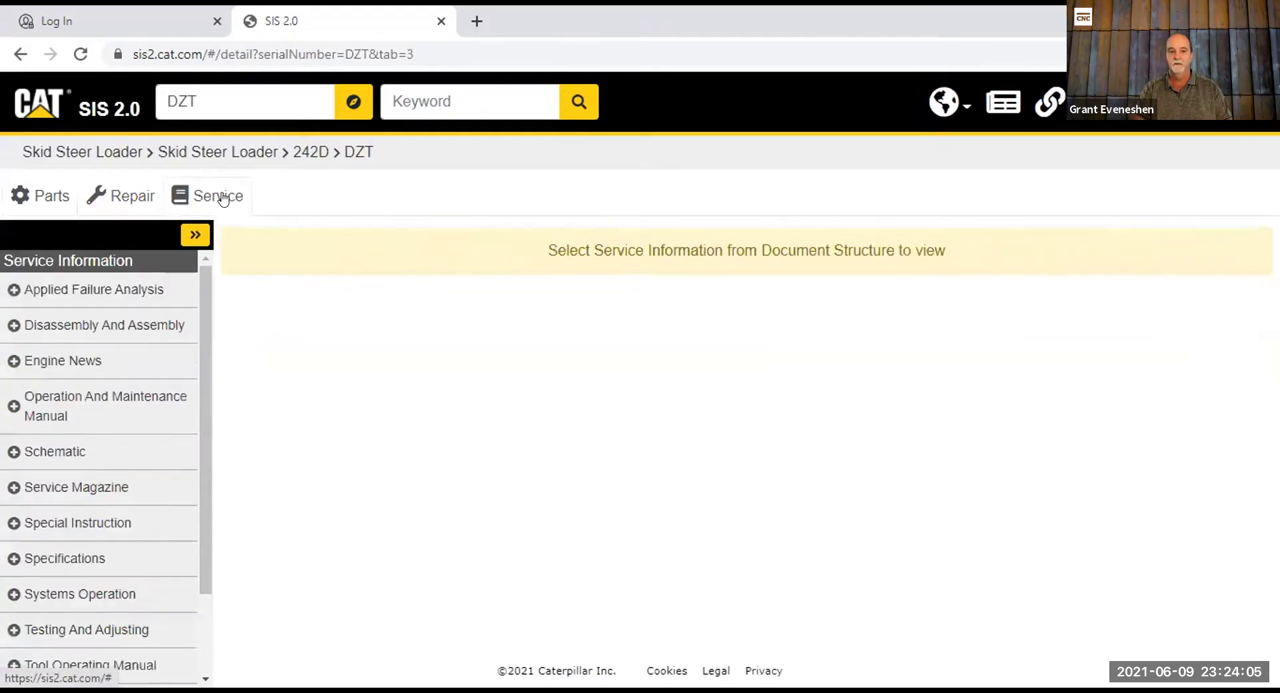
left_click(81, 288)
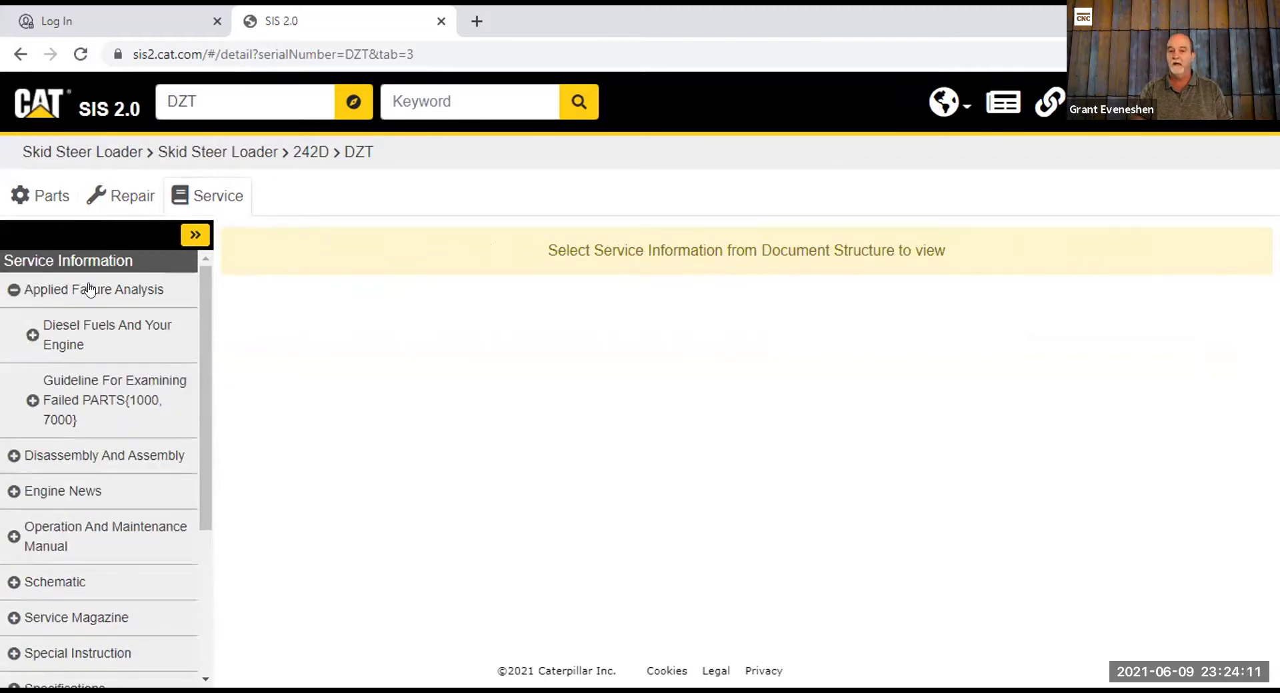
left_click(101, 393)
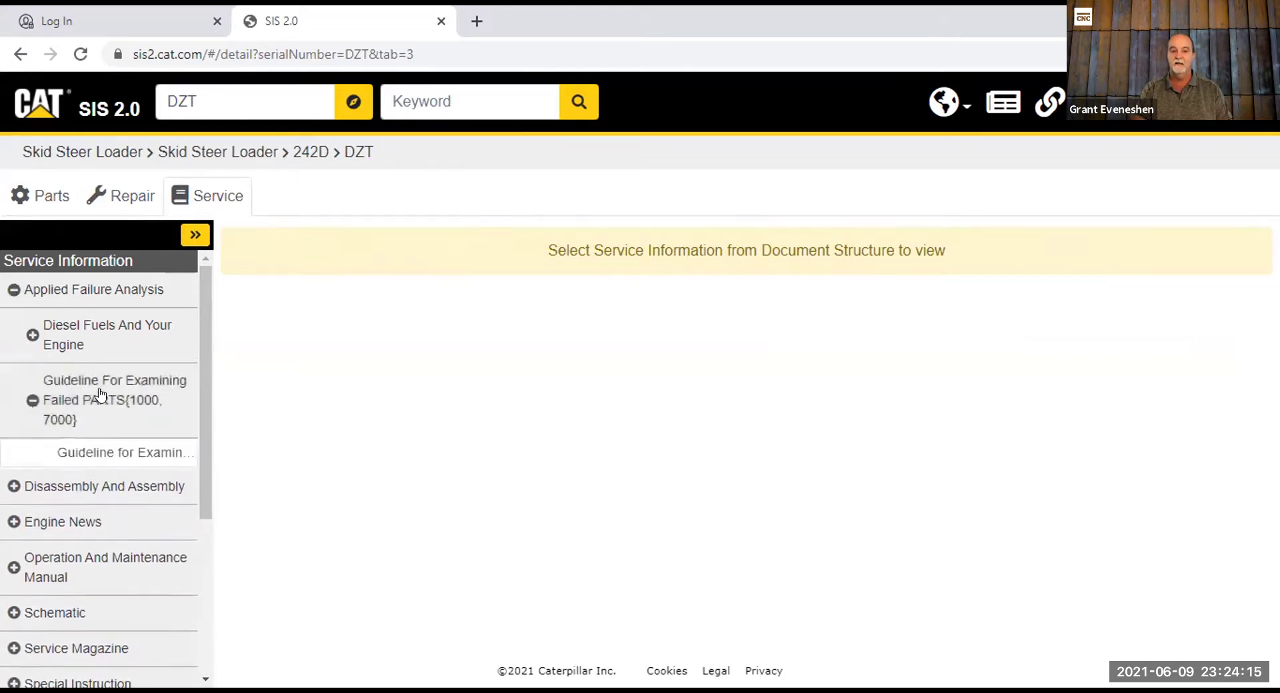
left_click(118, 454)
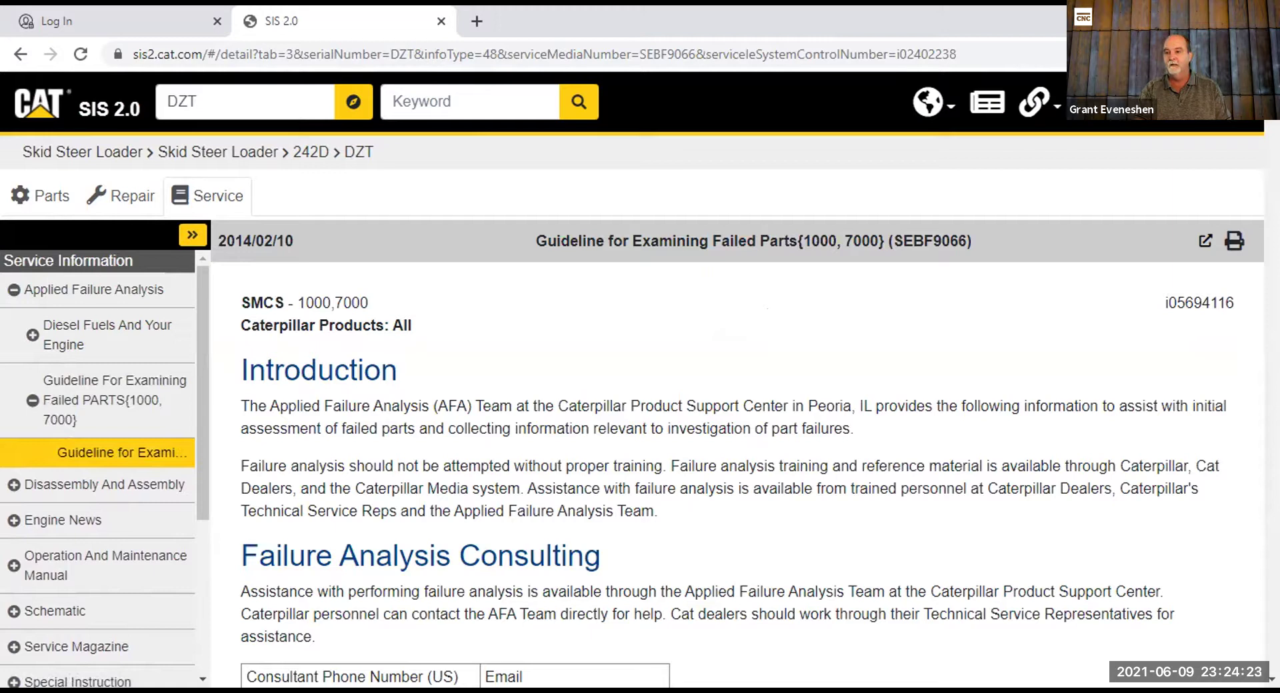
Read through the SEBF9066 illustrations, return to the top, and collapse Applied Failure Analysis
scroll(733, 467, "down", 7)
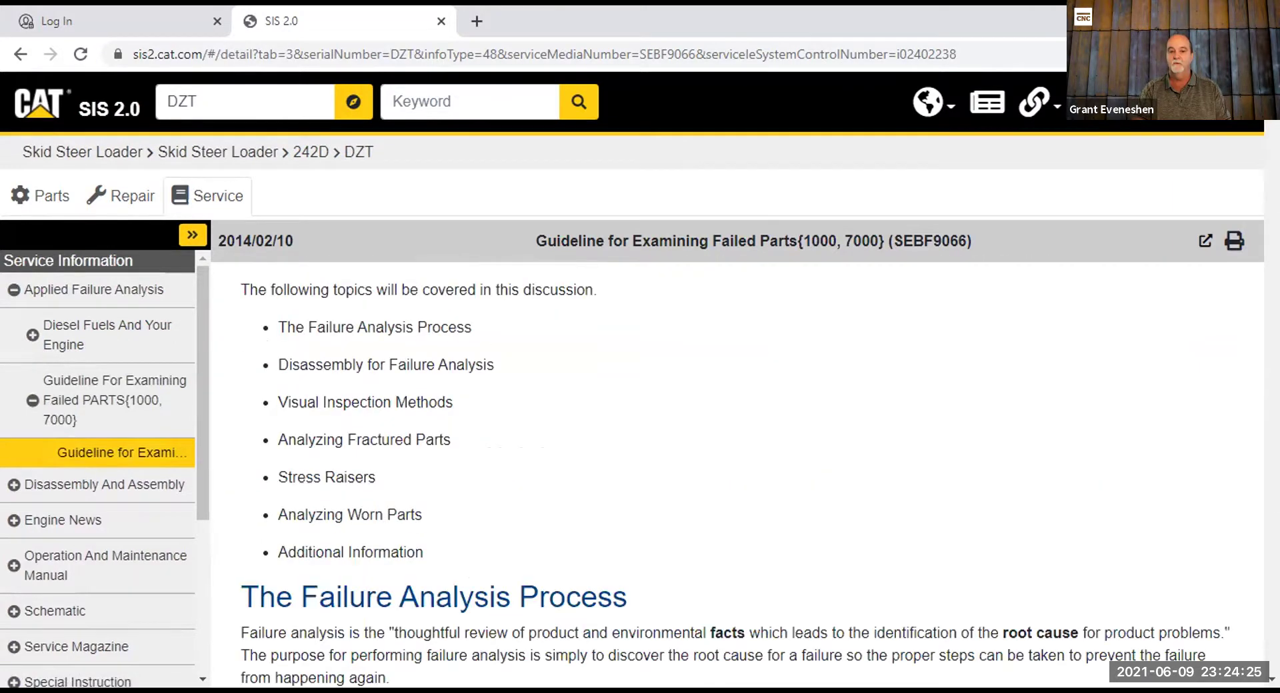
scroll(734, 466, "down", 20)
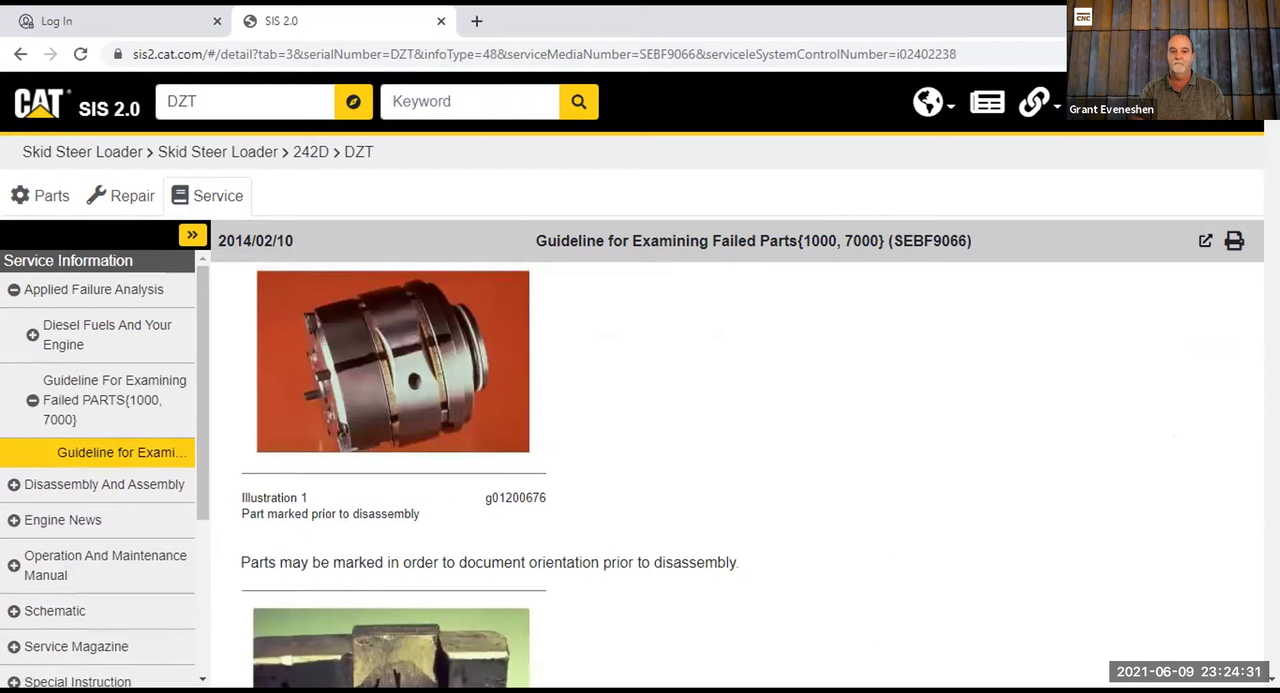
scroll(733, 467, "down", 5)
scroll(733, 466, "down", 2)
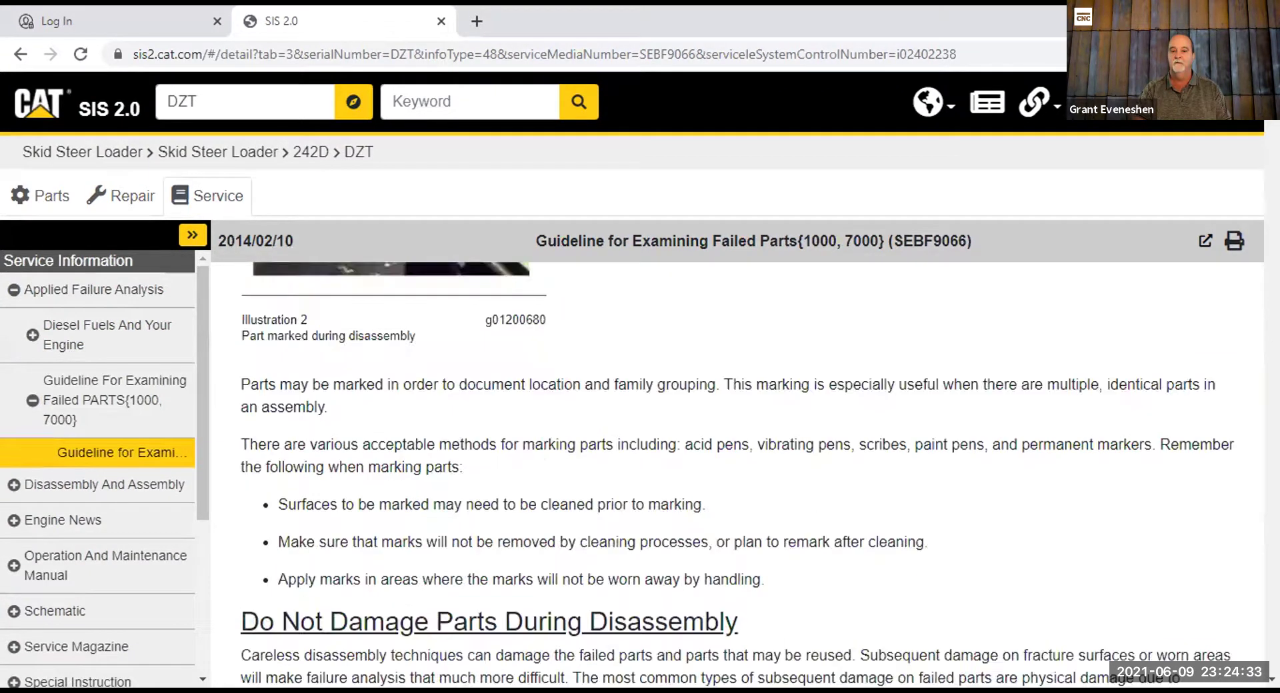
scroll(733, 467, "down", 6)
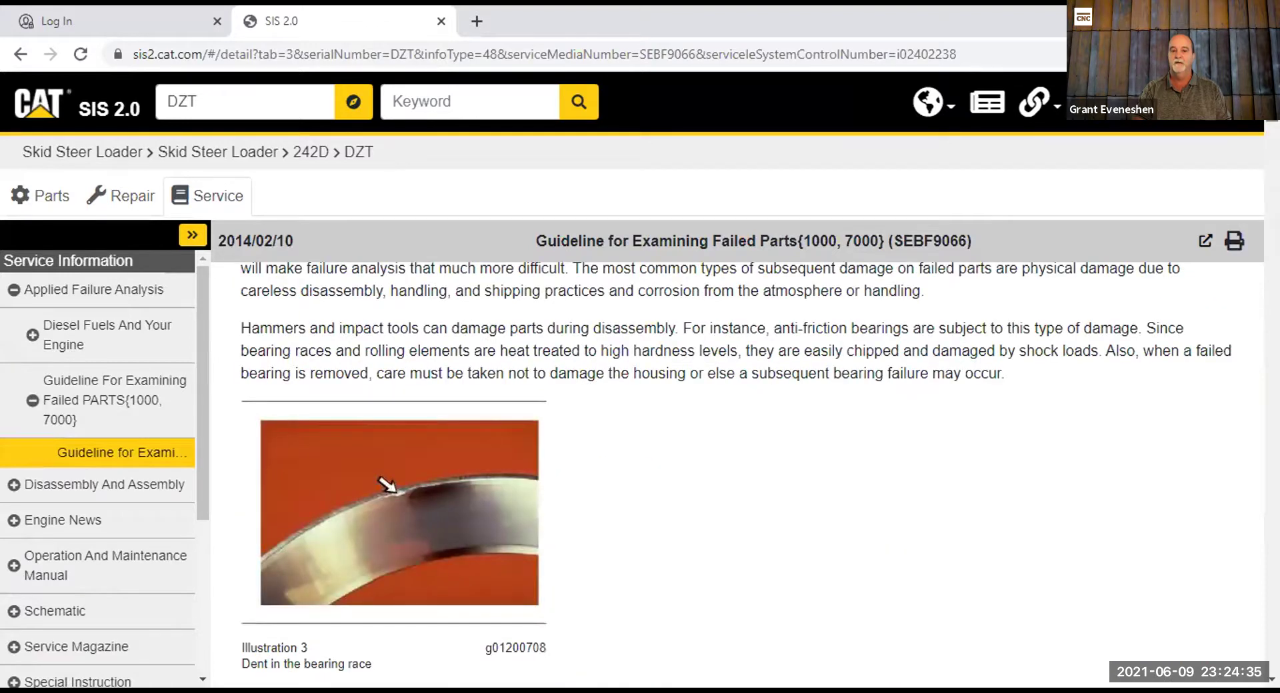
scroll(733, 467, "down", 8)
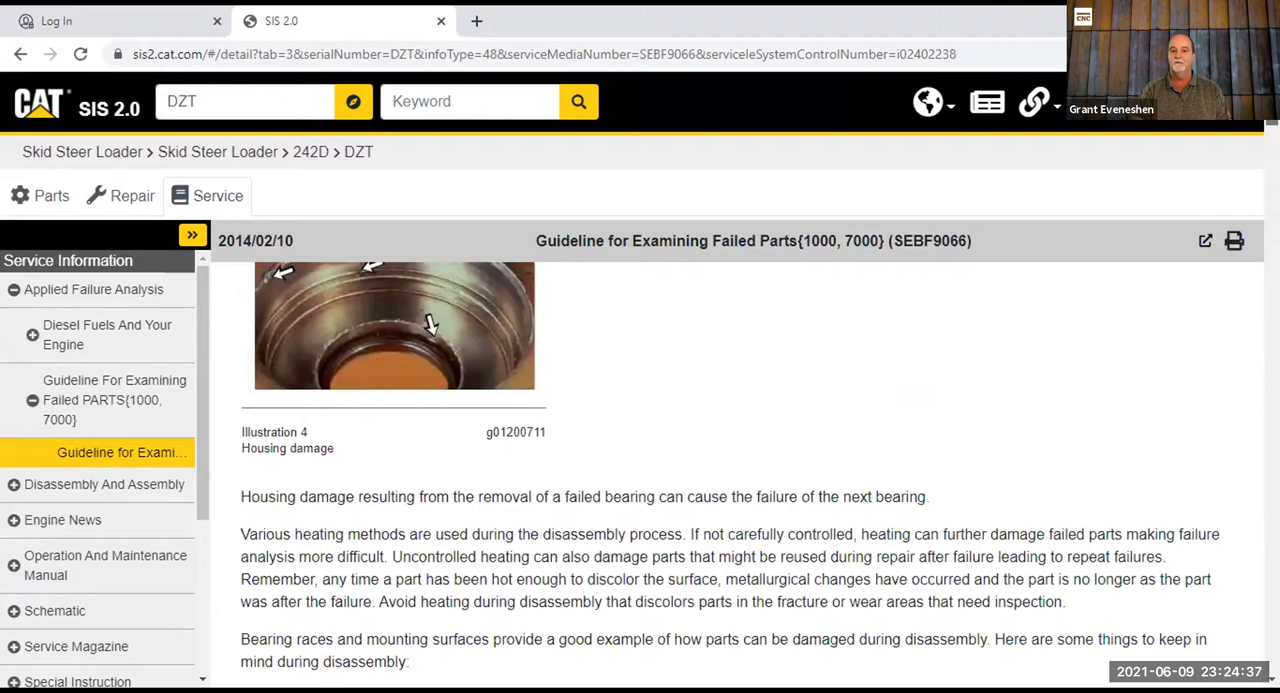
scroll(734, 466, "up", 6)
scroll(733, 467, "down", 6)
scroll(733, 467, "down", 20)
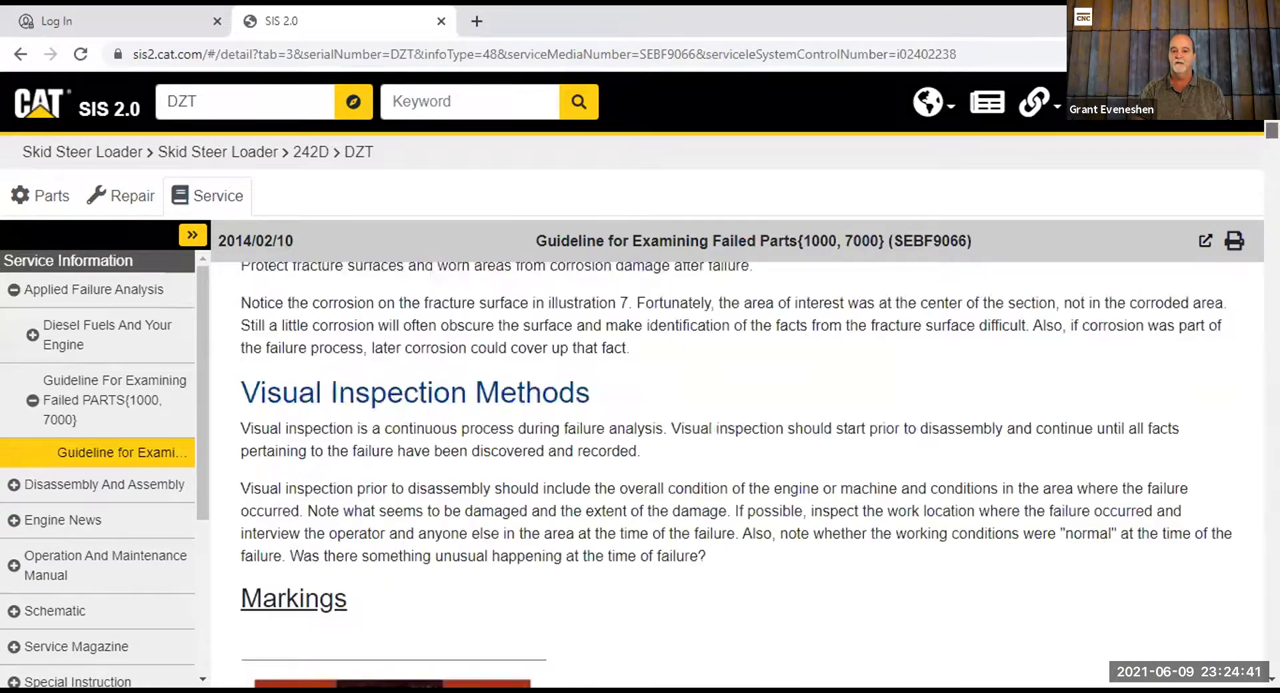
scroll(733, 467, "down", 20)
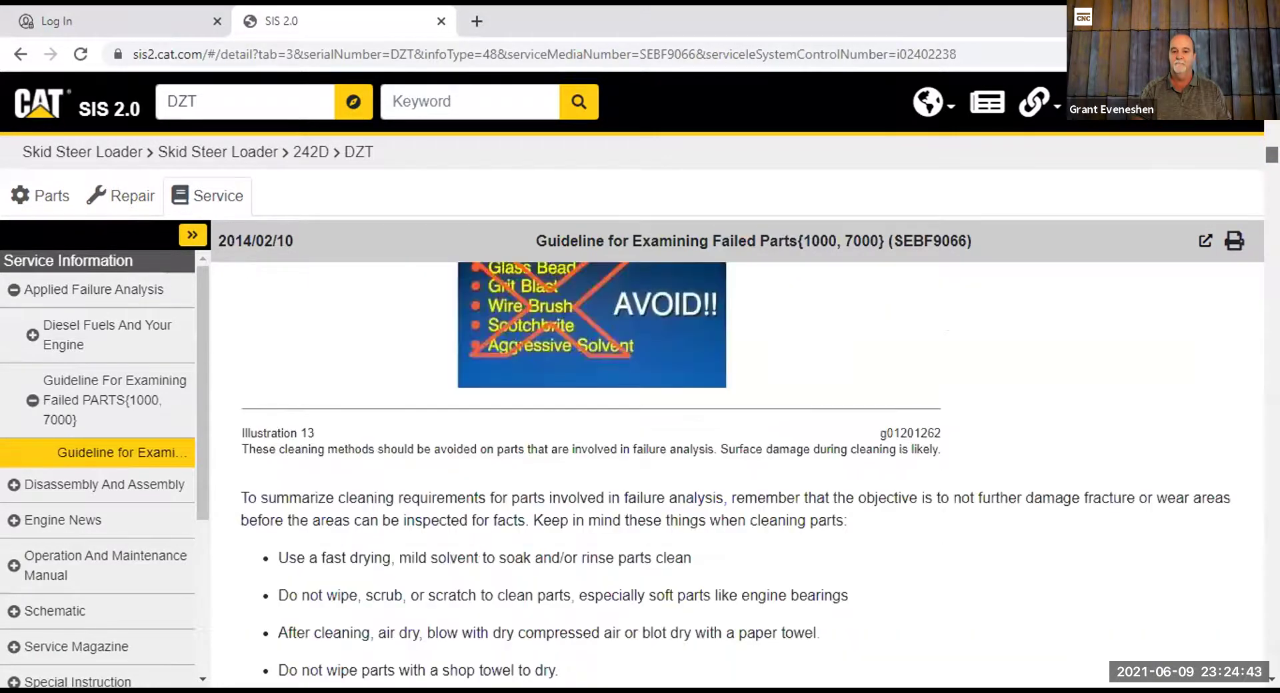
scroll(431, 569, "down", 15)
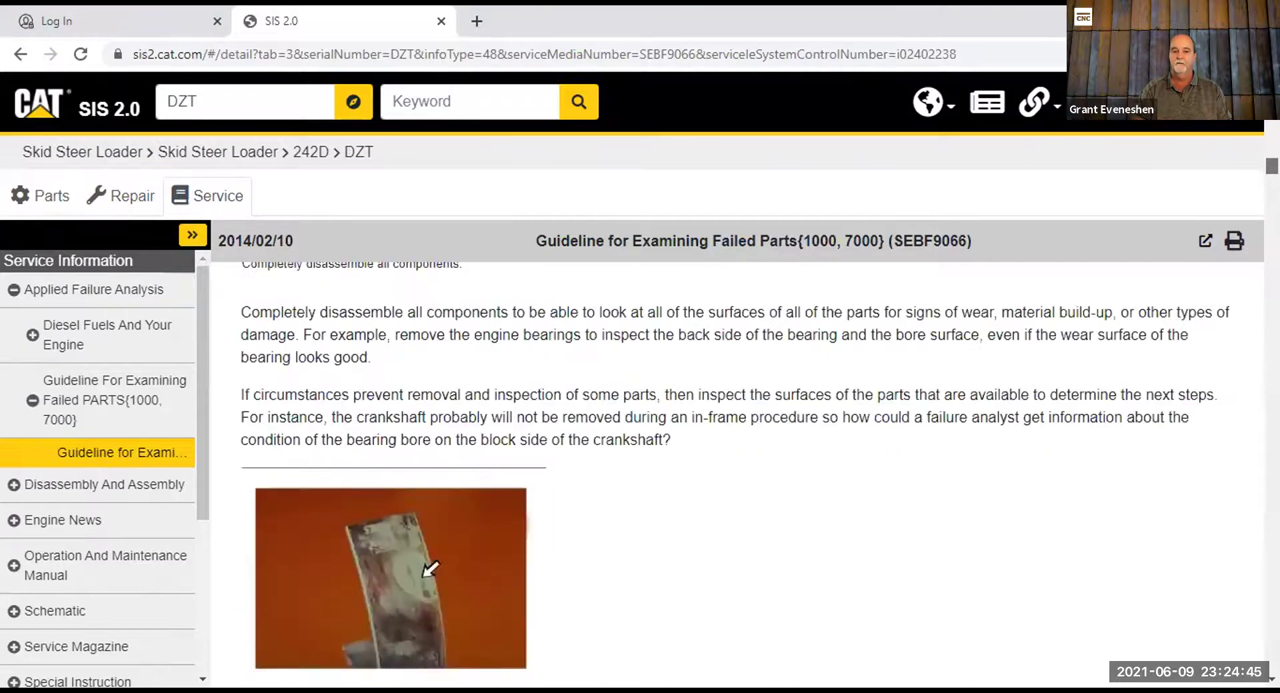
scroll(733, 466, "down", 6)
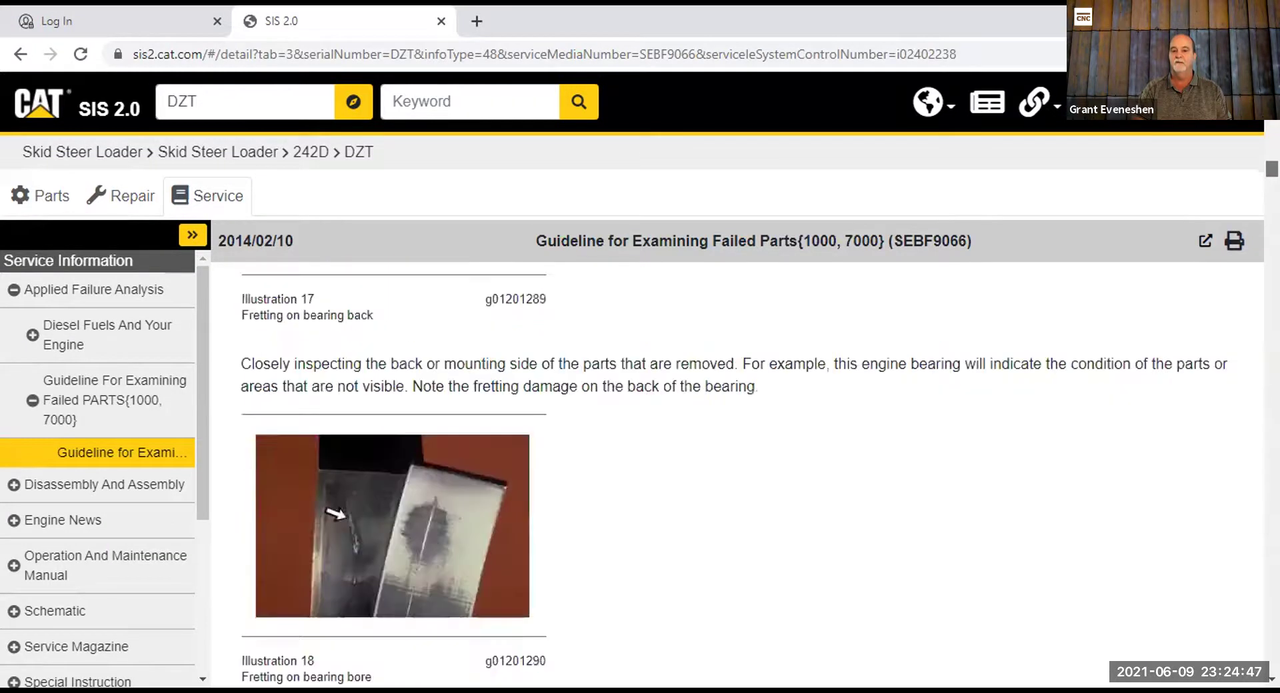
key("Home")
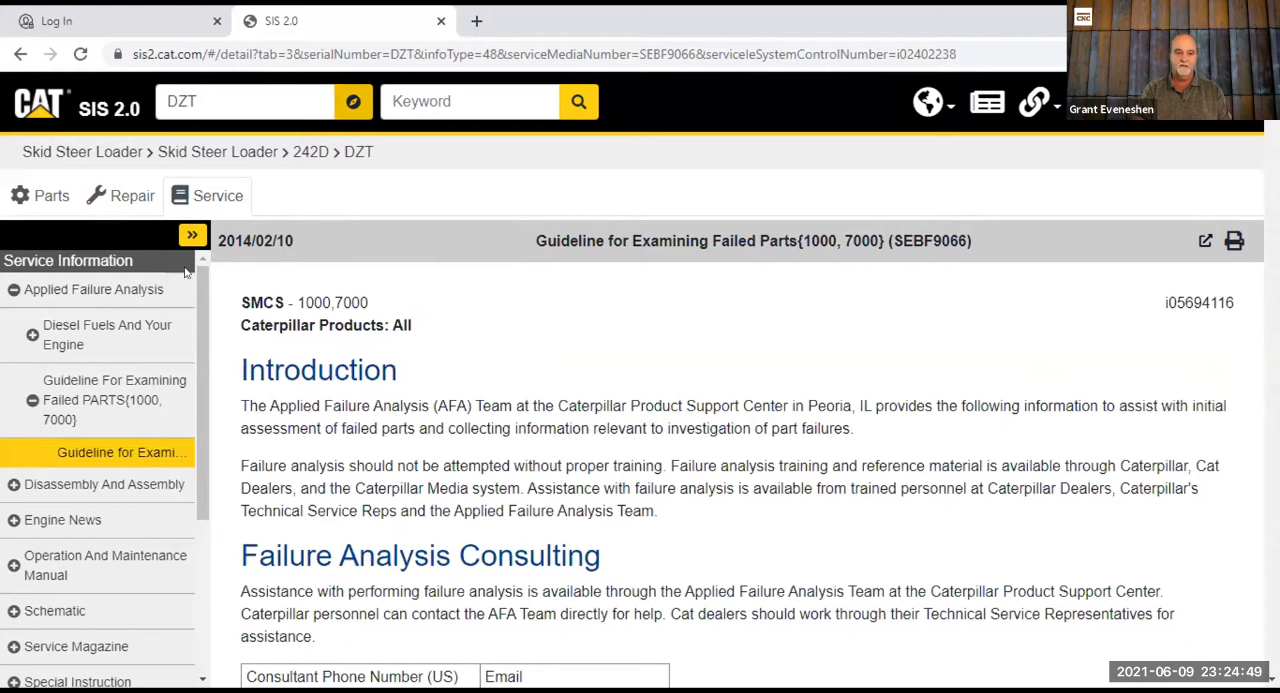
left_click(82, 288)
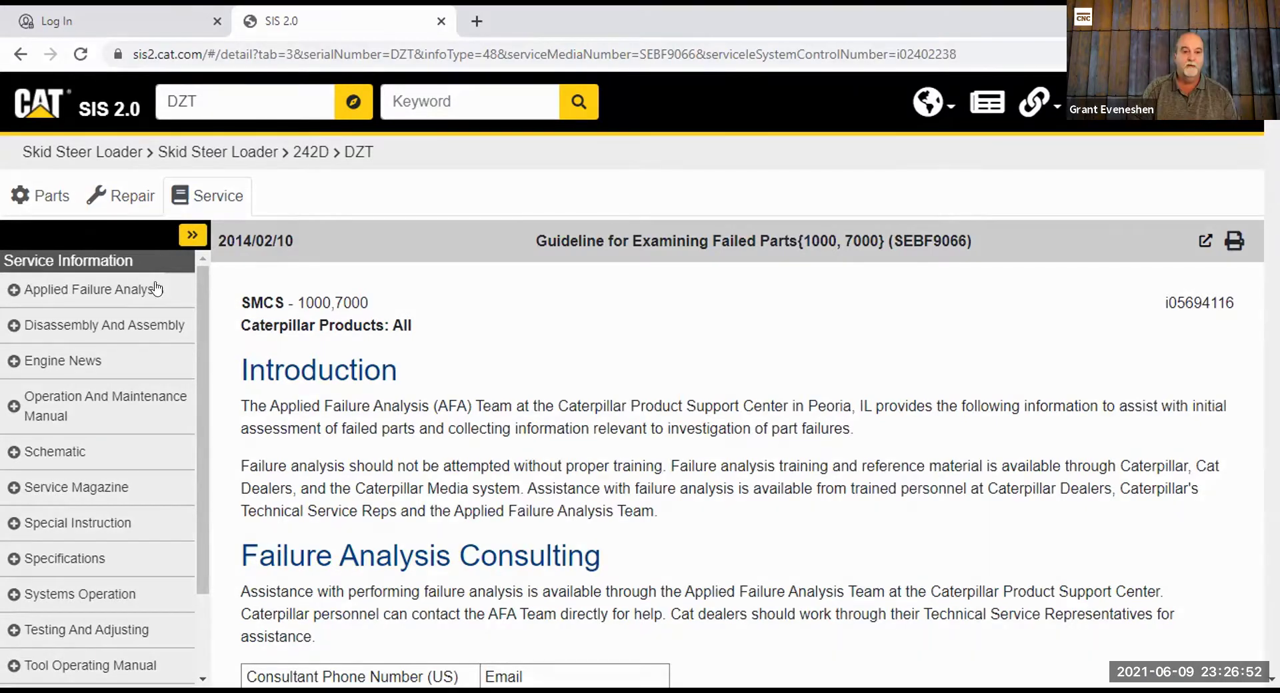
Expand Disassembly And Assembly and the engine supplement to list its topics
left_click(51, 328)
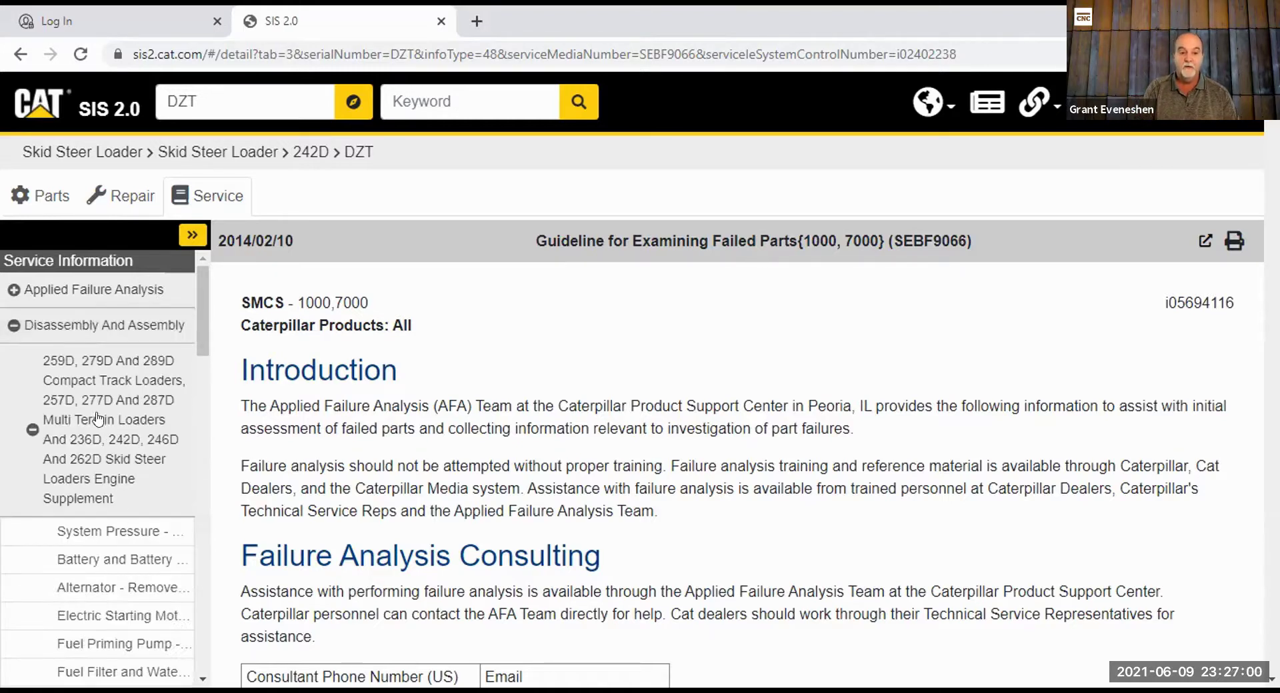
left_click(97, 418)
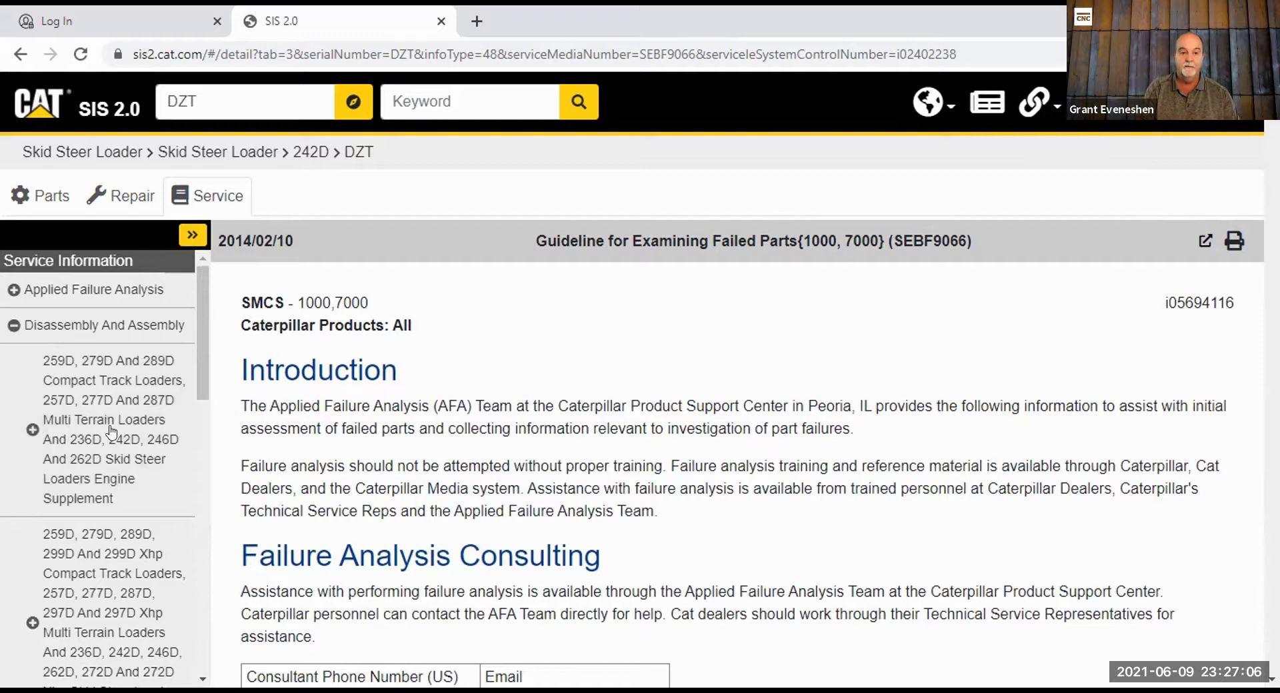
left_click(112, 433)
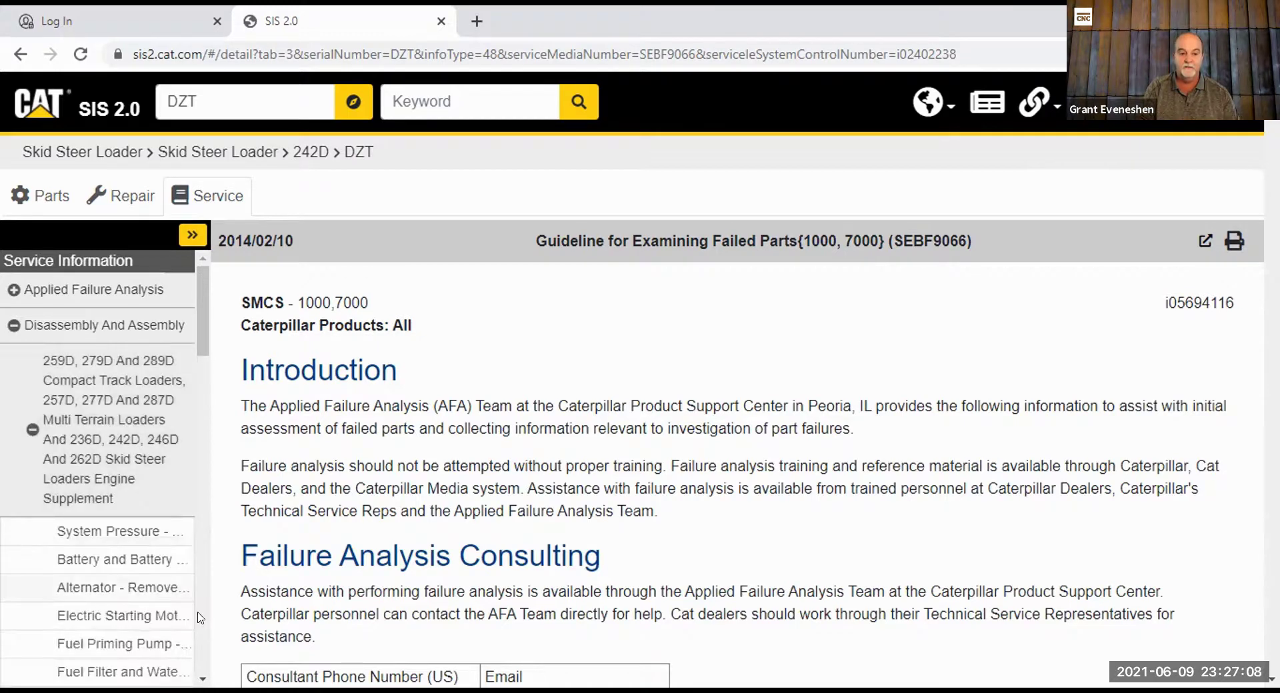
Scroll the sidebar down to Cab - Tilt and open that procedure
scroll(100, 467, "down", 3)
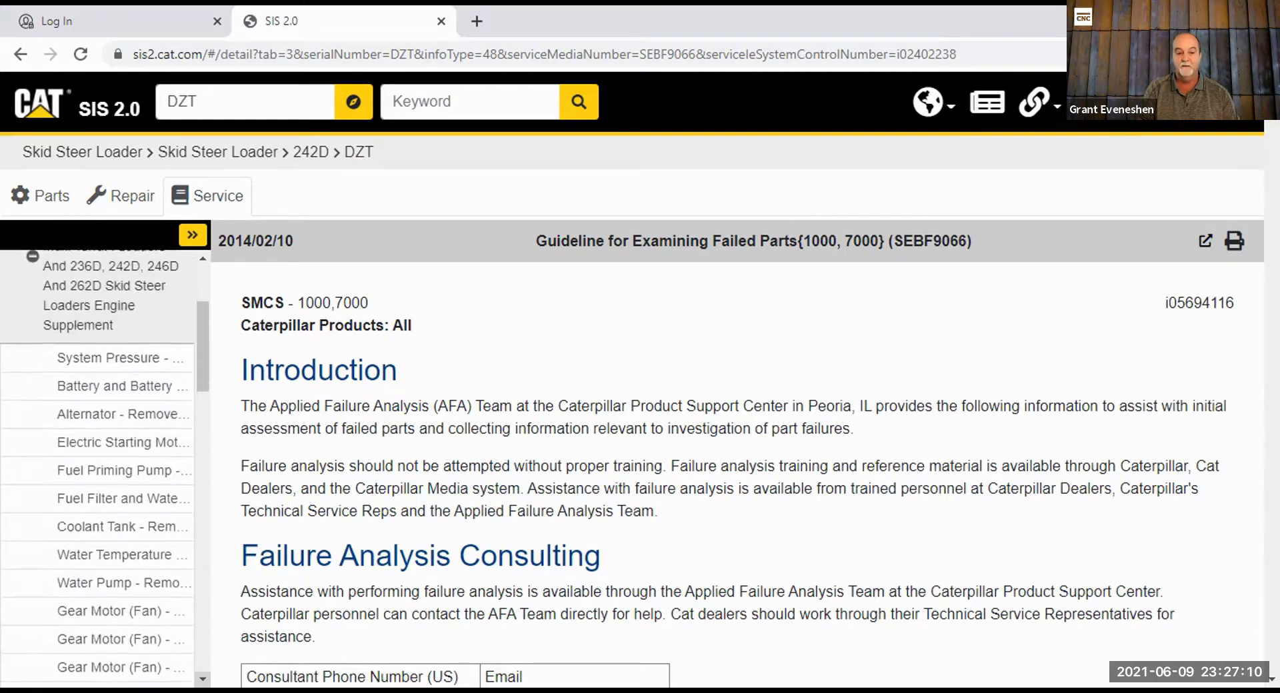
left_click(203, 679)
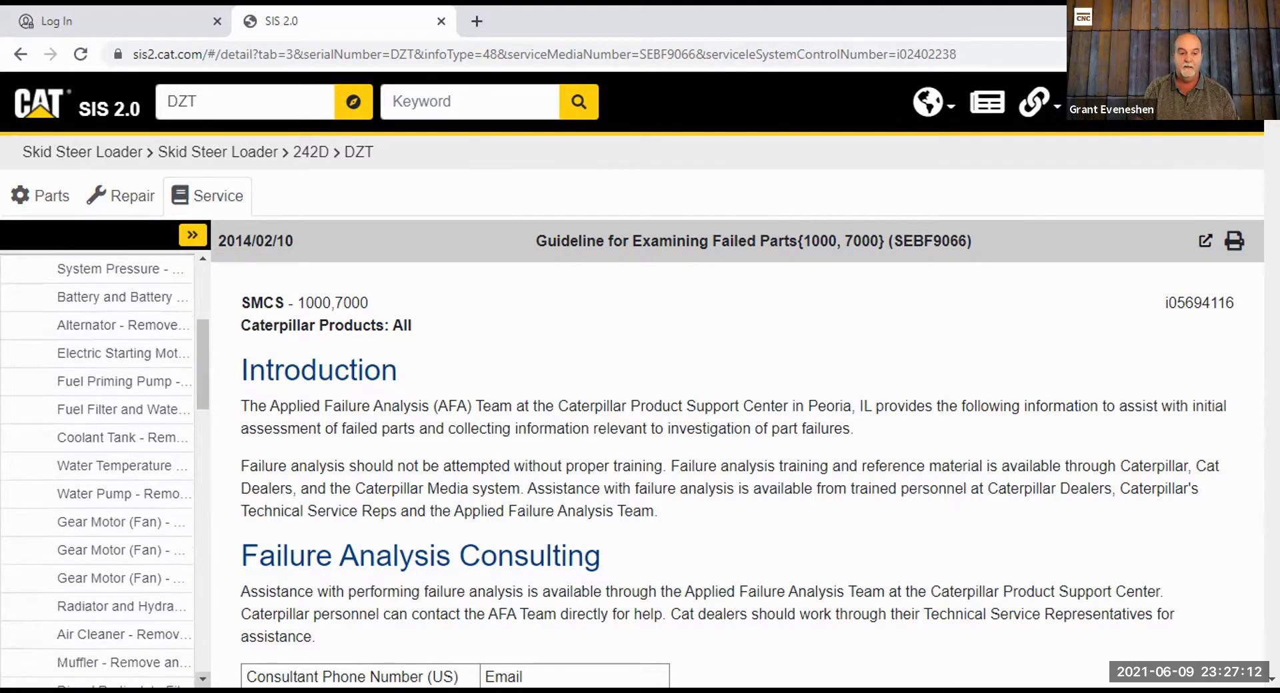
scroll(100, 466, "down", 4)
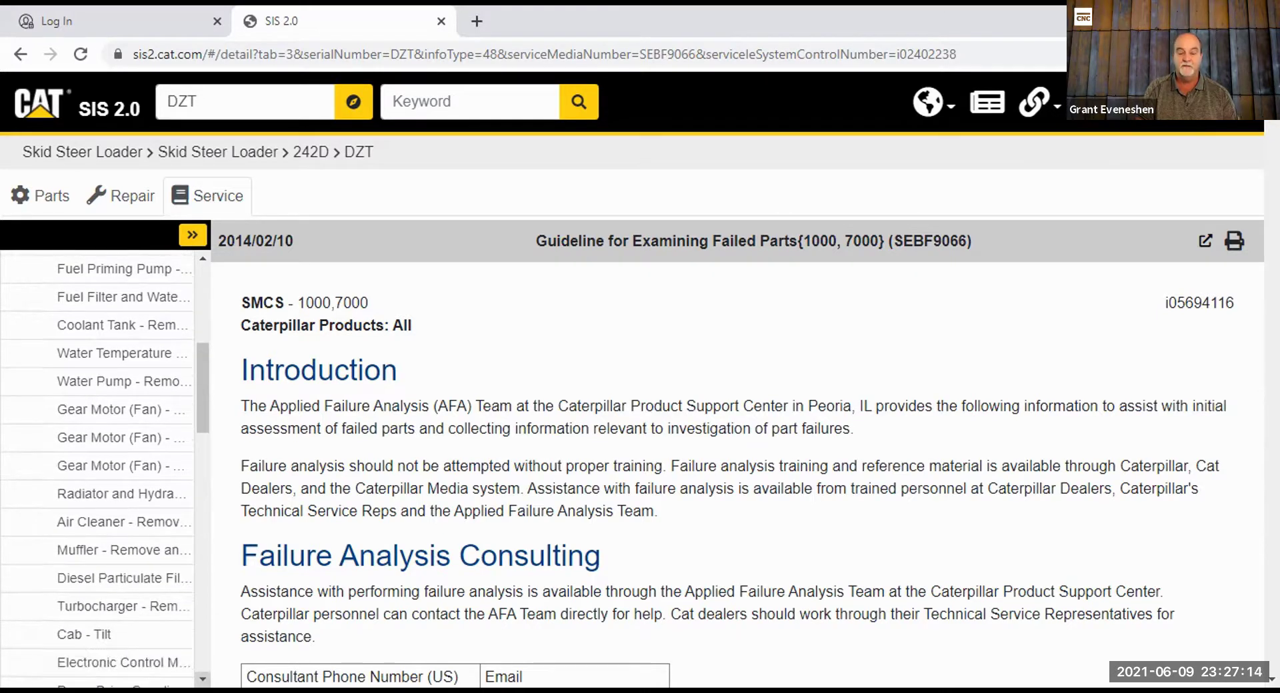
left_click(72, 638)
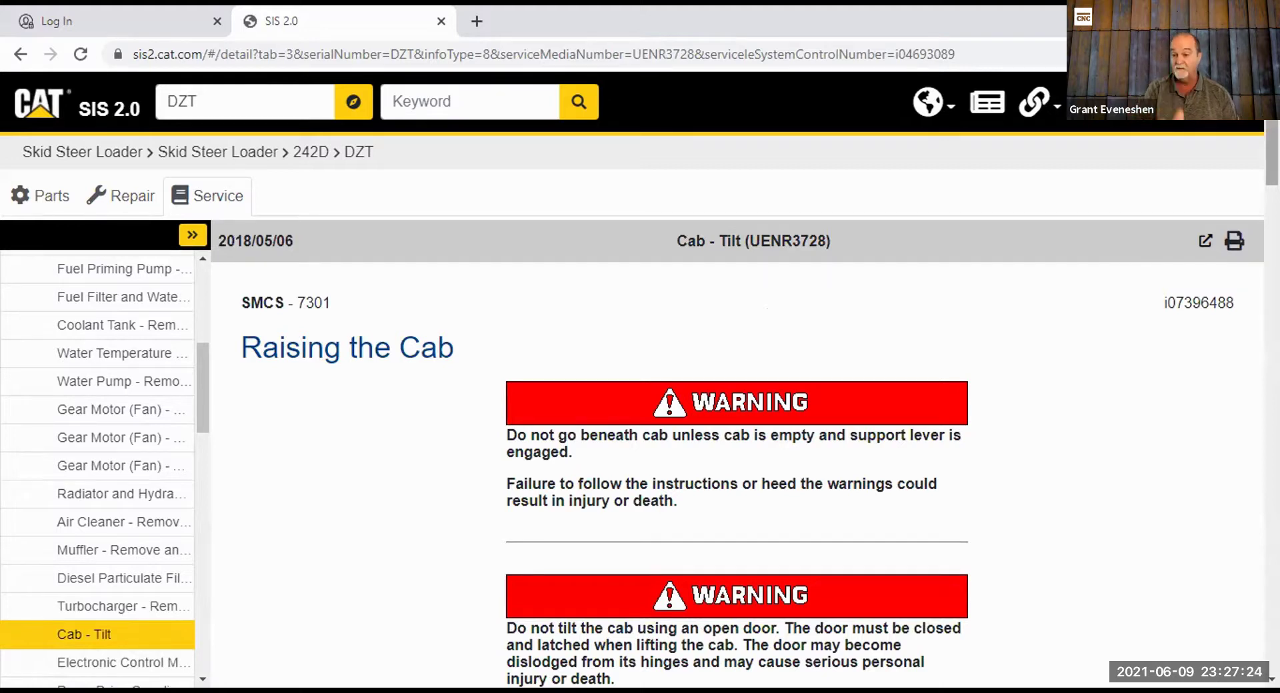
Read through the Cab - Tilt (UENR3728) cab raising and lowering procedure, then return upward
scroll(733, 467, "down", 7)
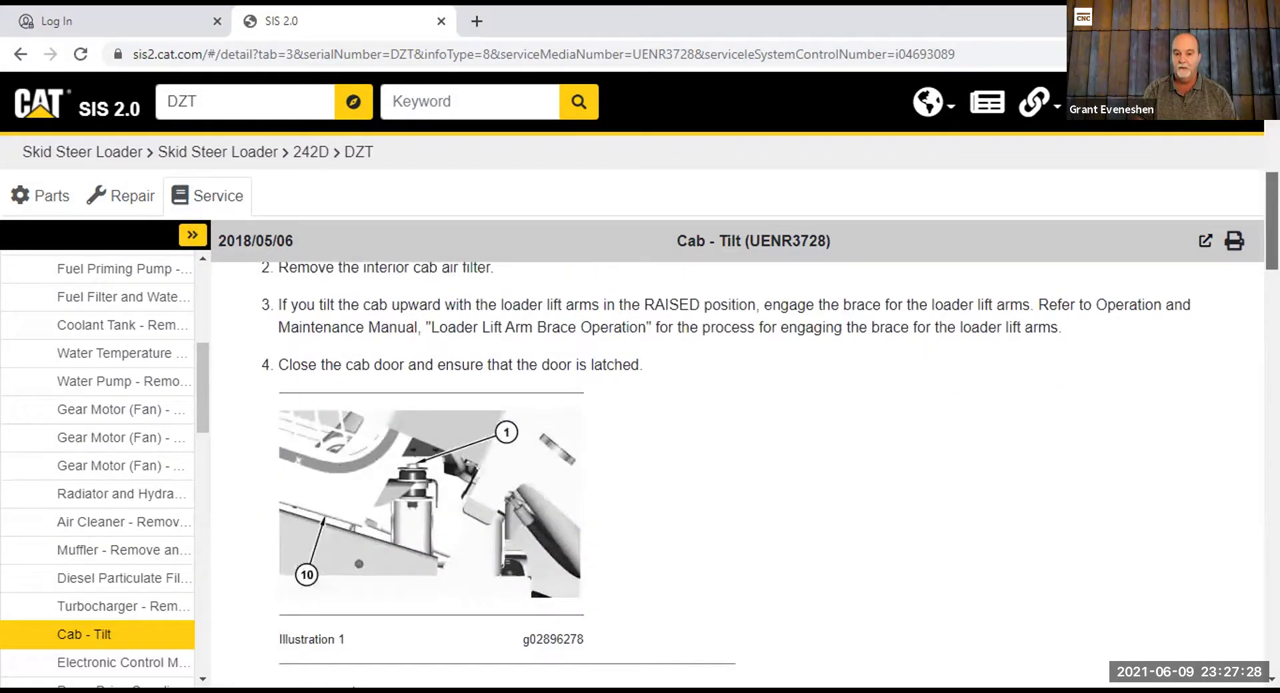
scroll(734, 467, "down", 12)
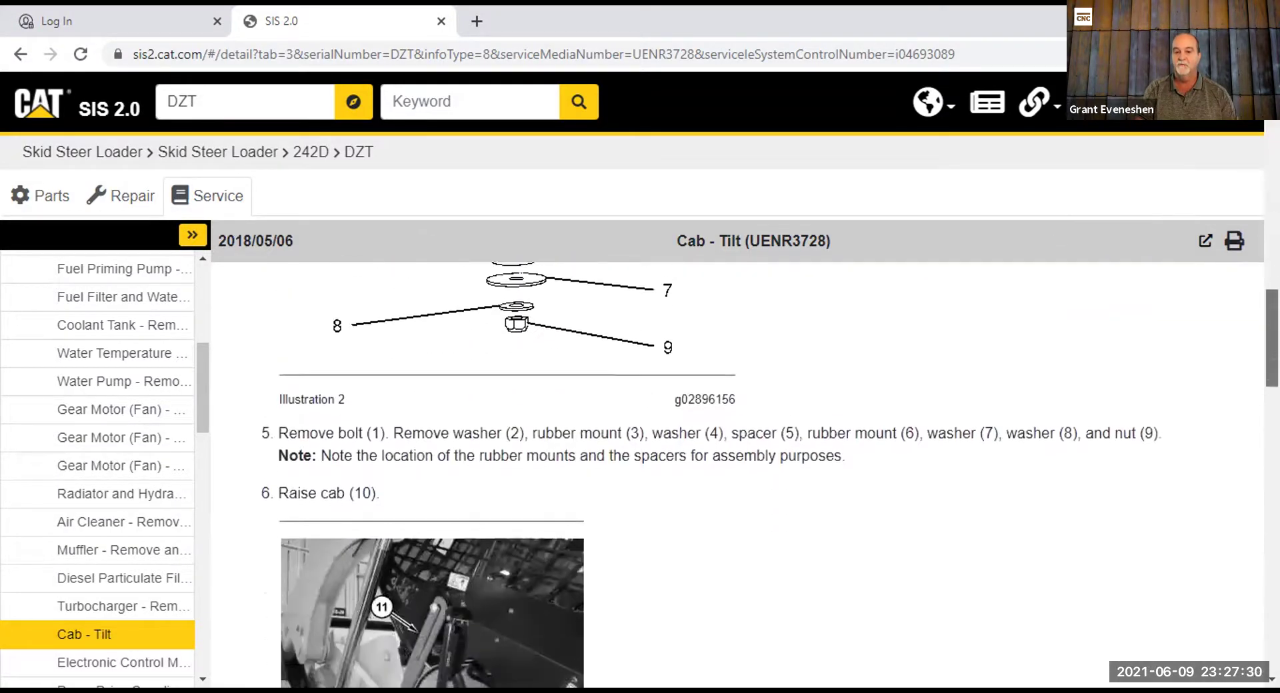
scroll(734, 467, "down", 3)
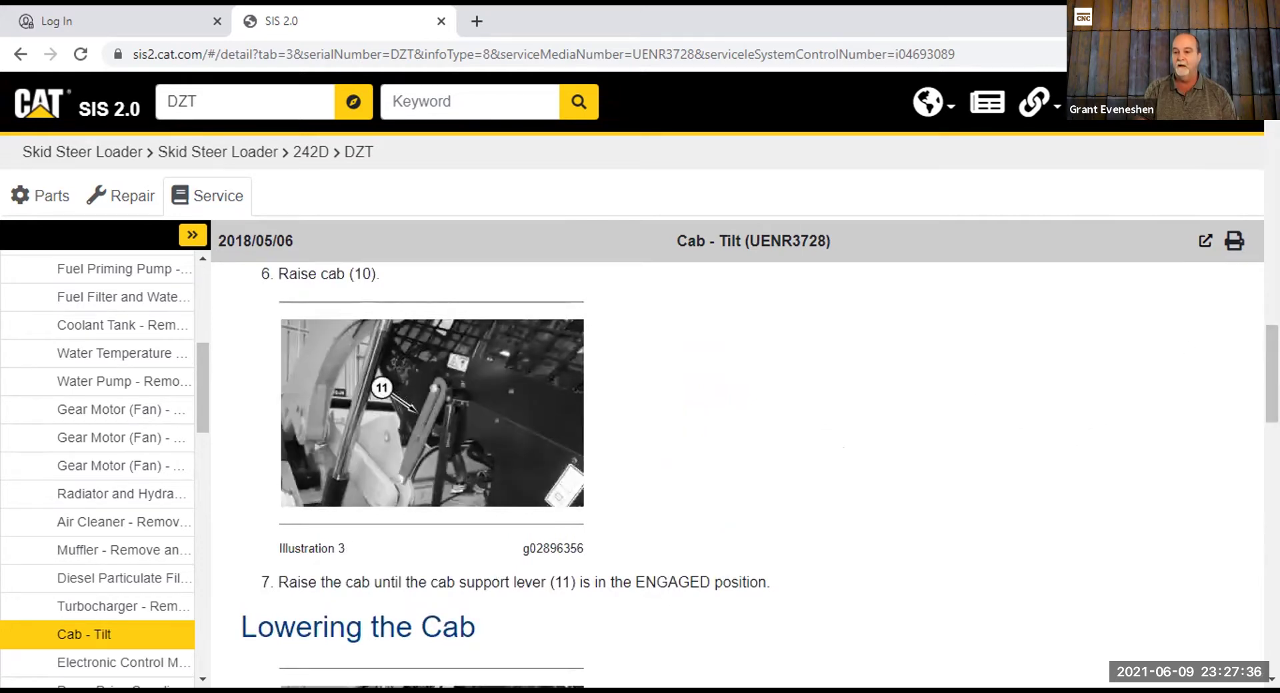
scroll(733, 467, "down", 8)
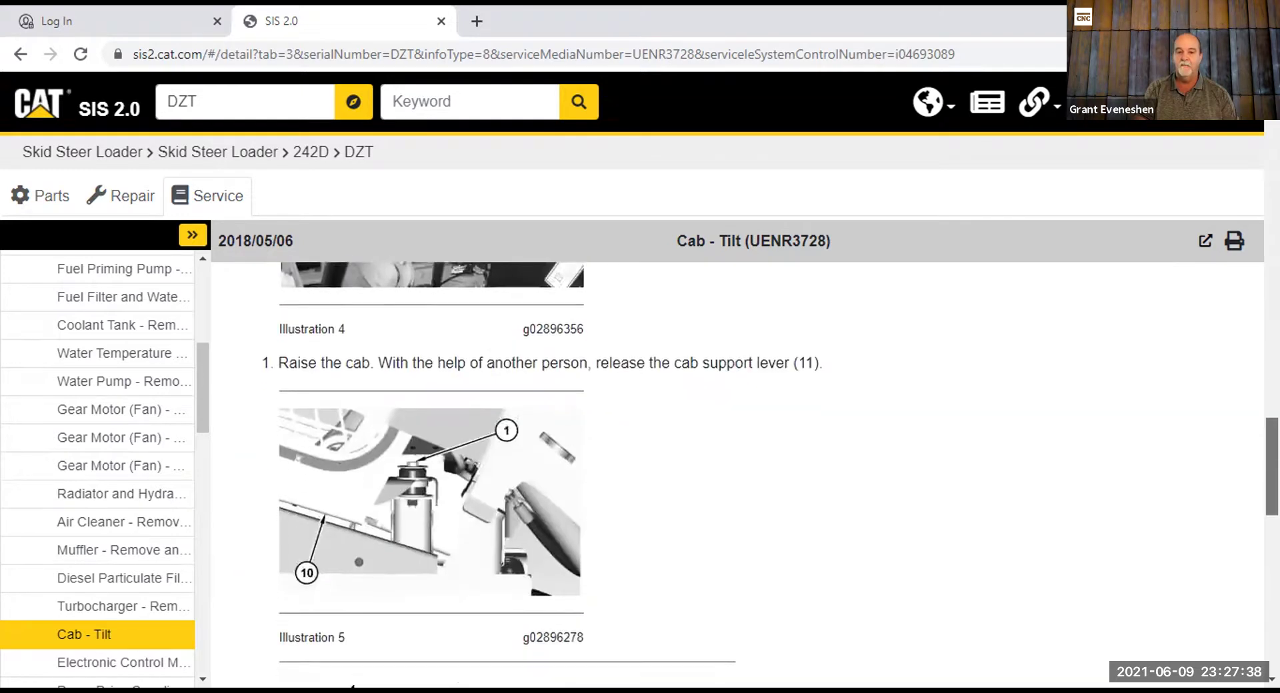
scroll(733, 466, "down", 5)
scroll(734, 466, "down", 10)
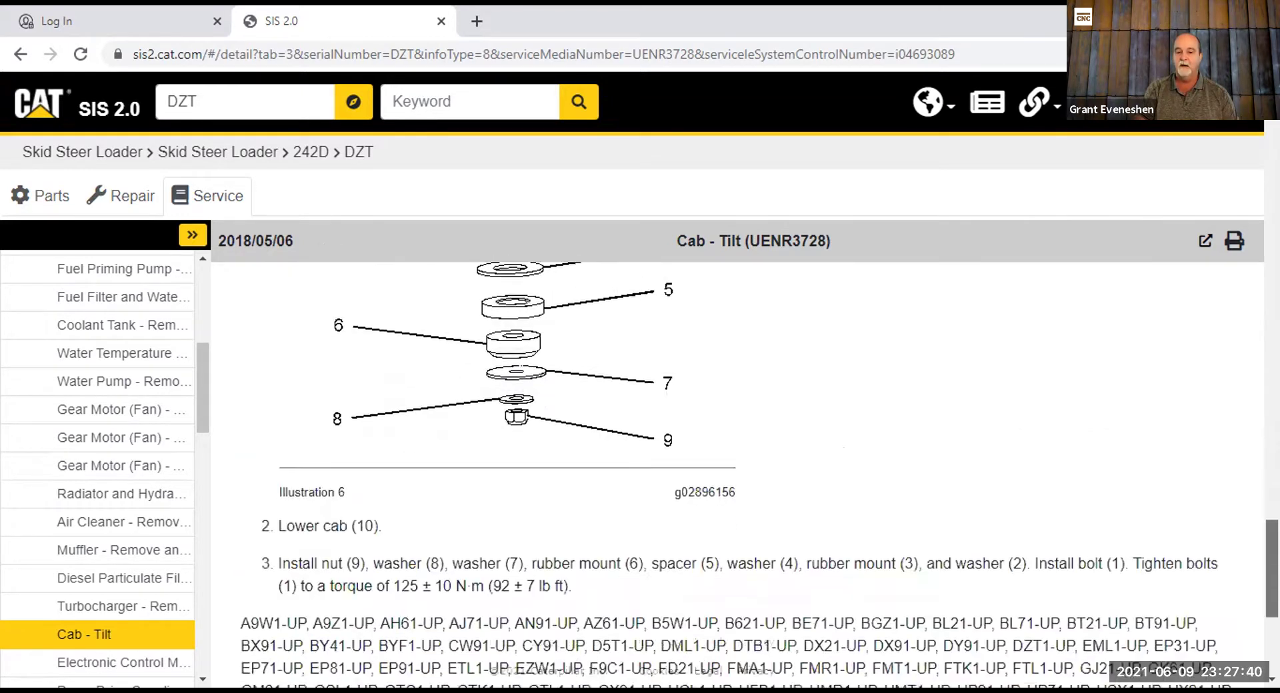
scroll(733, 467, "up", 20)
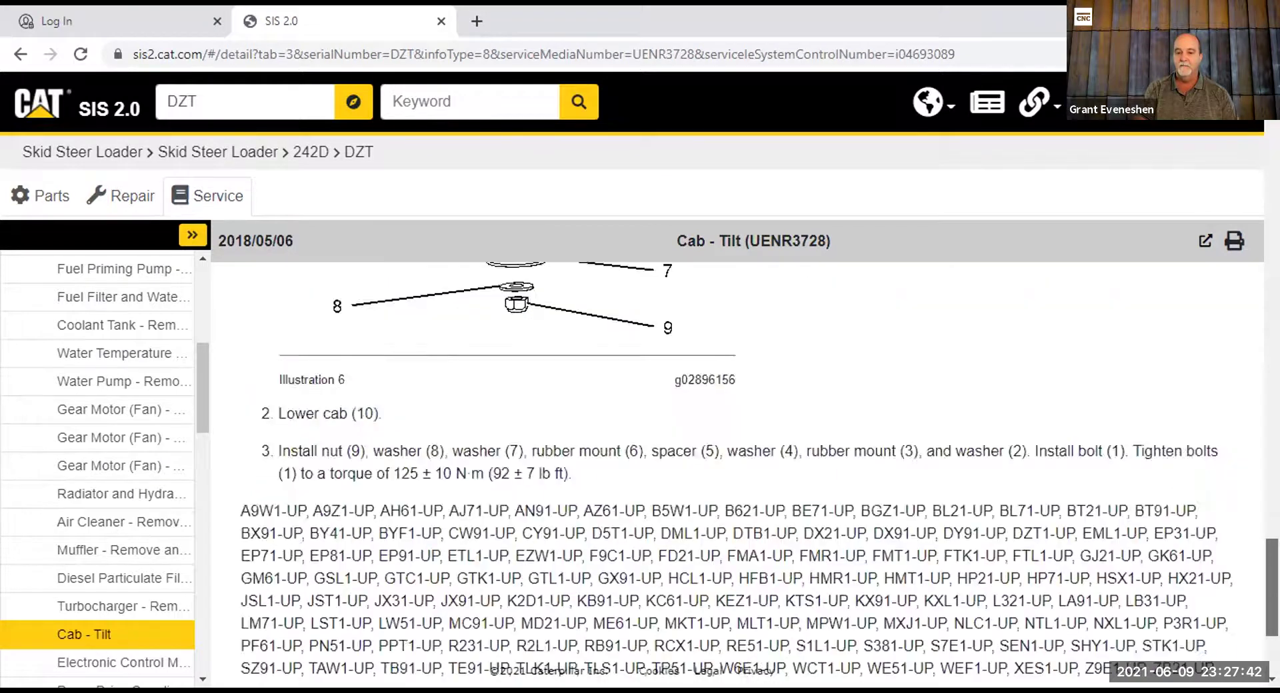
scroll(324, 420, "up", 12)
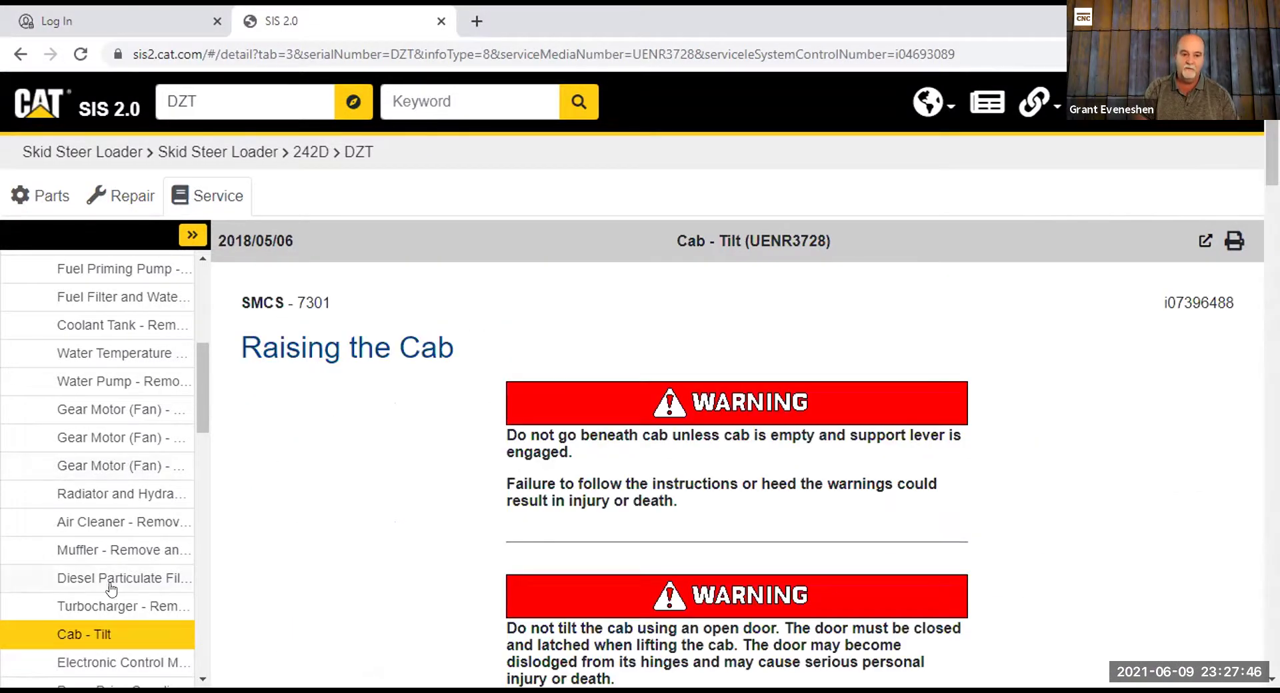
Open Diesel Particulate Filter - Remove and Install and read through its Removal Procedure
left_click(111, 575)
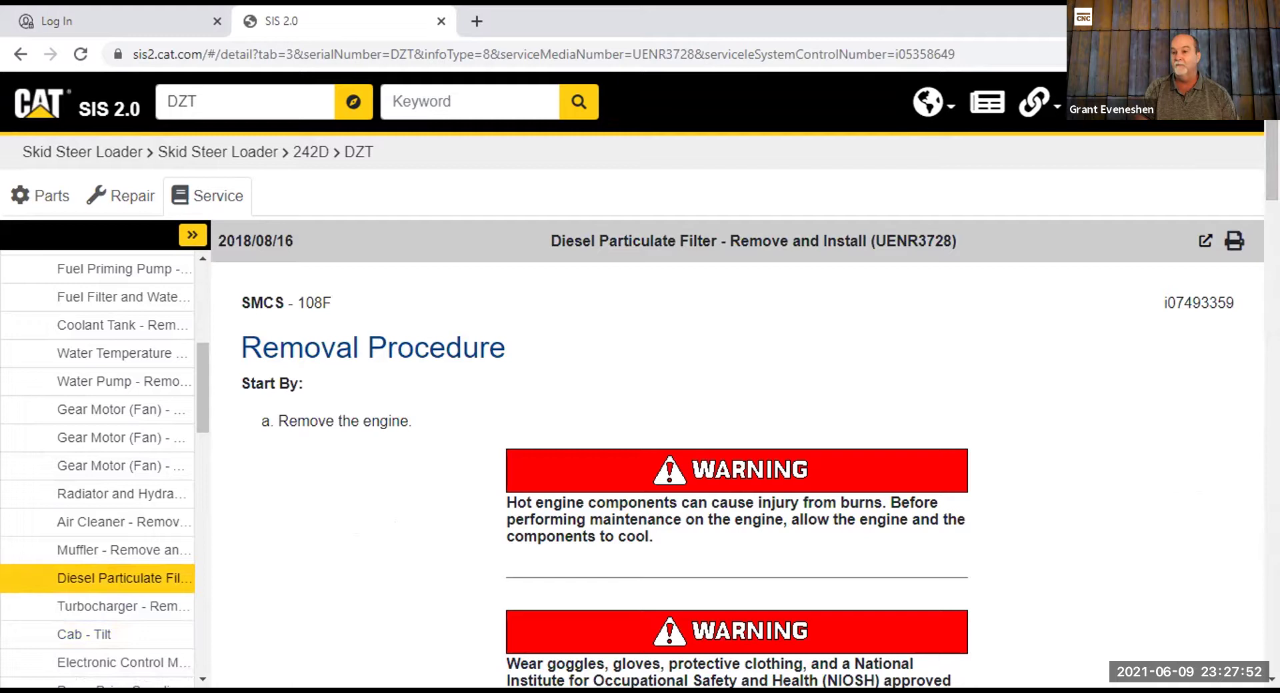
left_click_drag(1272, 160, 1272, 166)
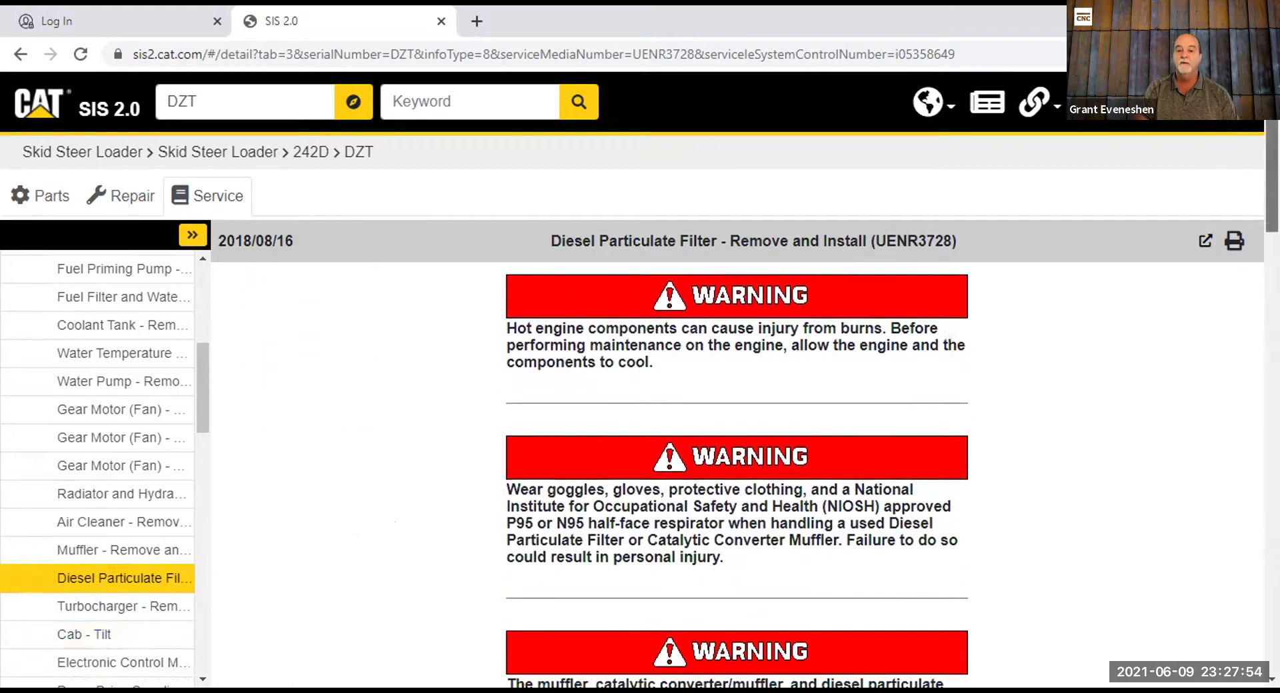
scroll(736, 466, "down", 10)
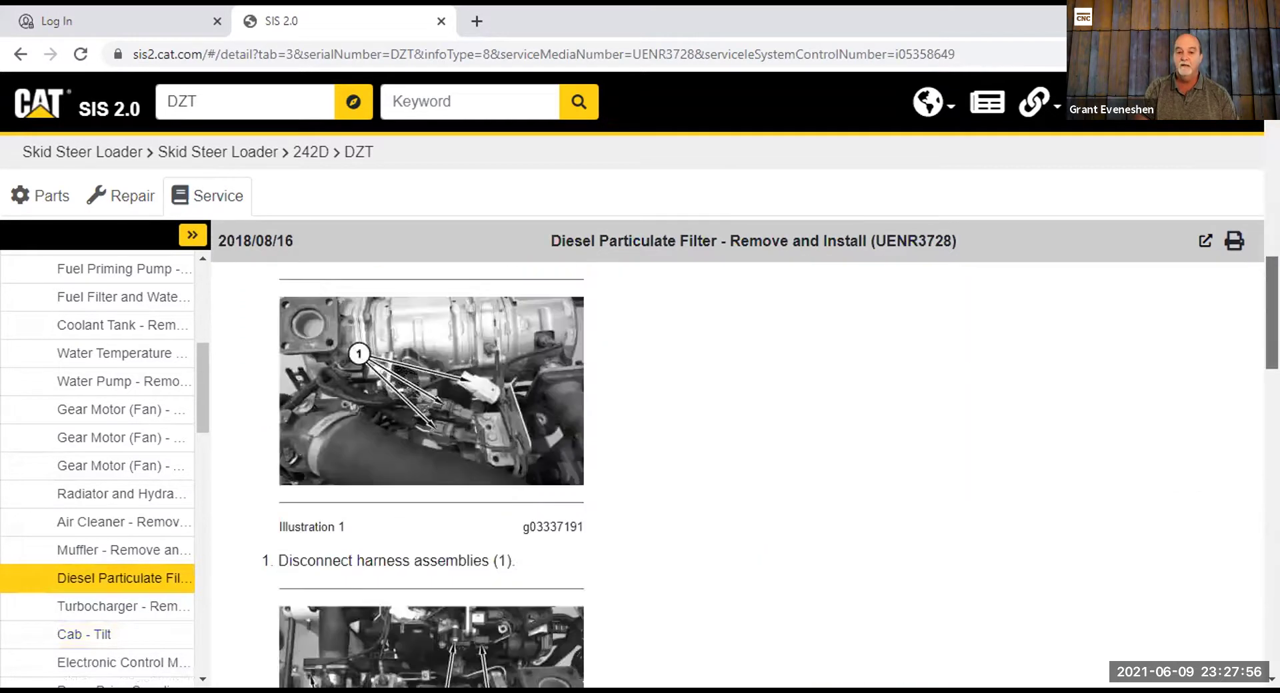
scroll(737, 466, "down", 2)
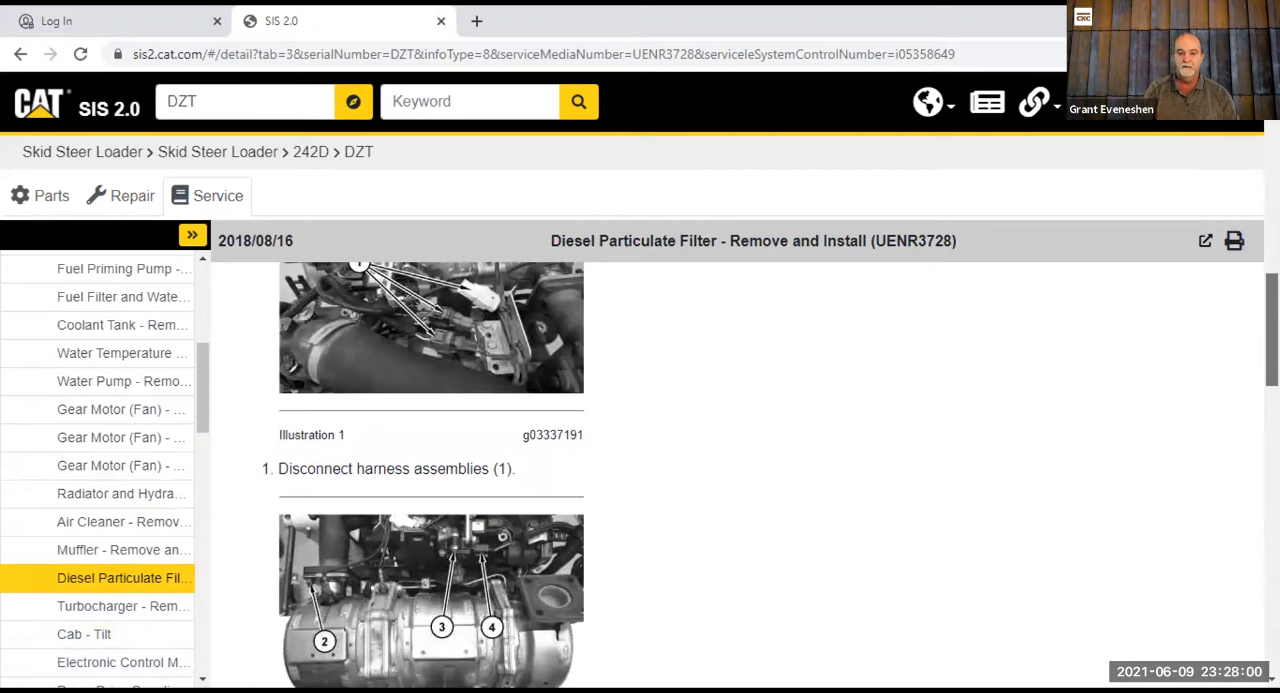
scroll(737, 466, "down", 9)
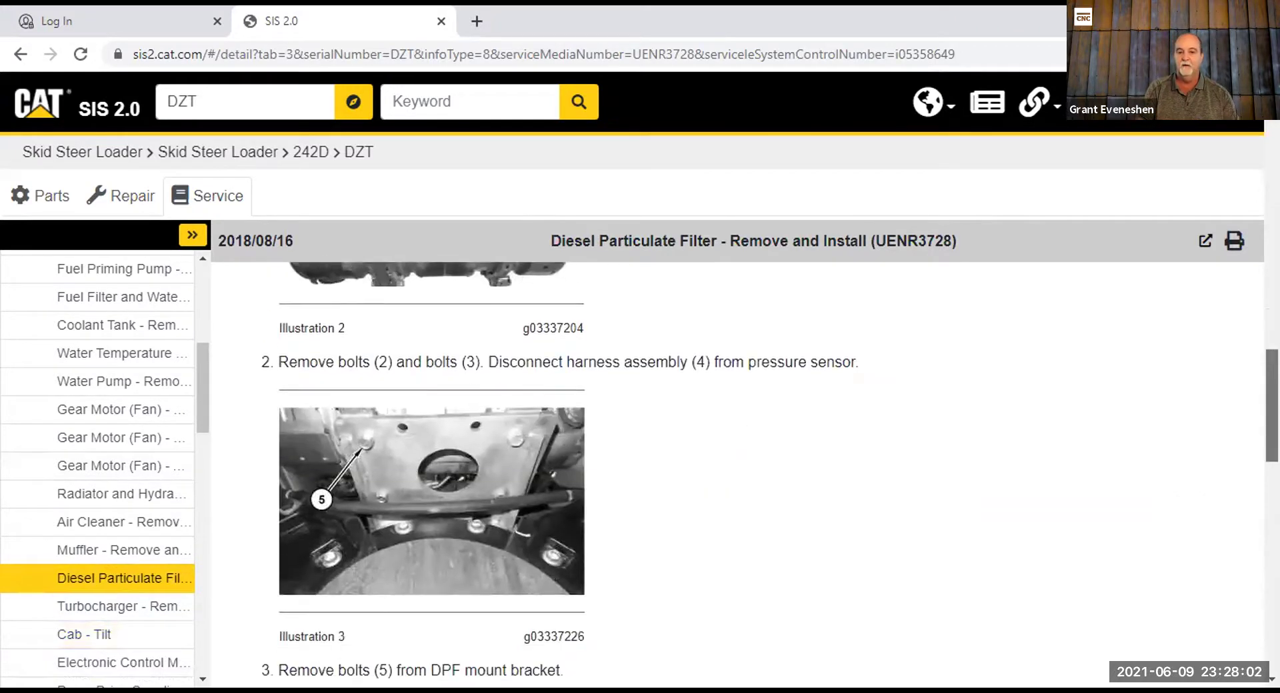
scroll(737, 466, "down", 12)
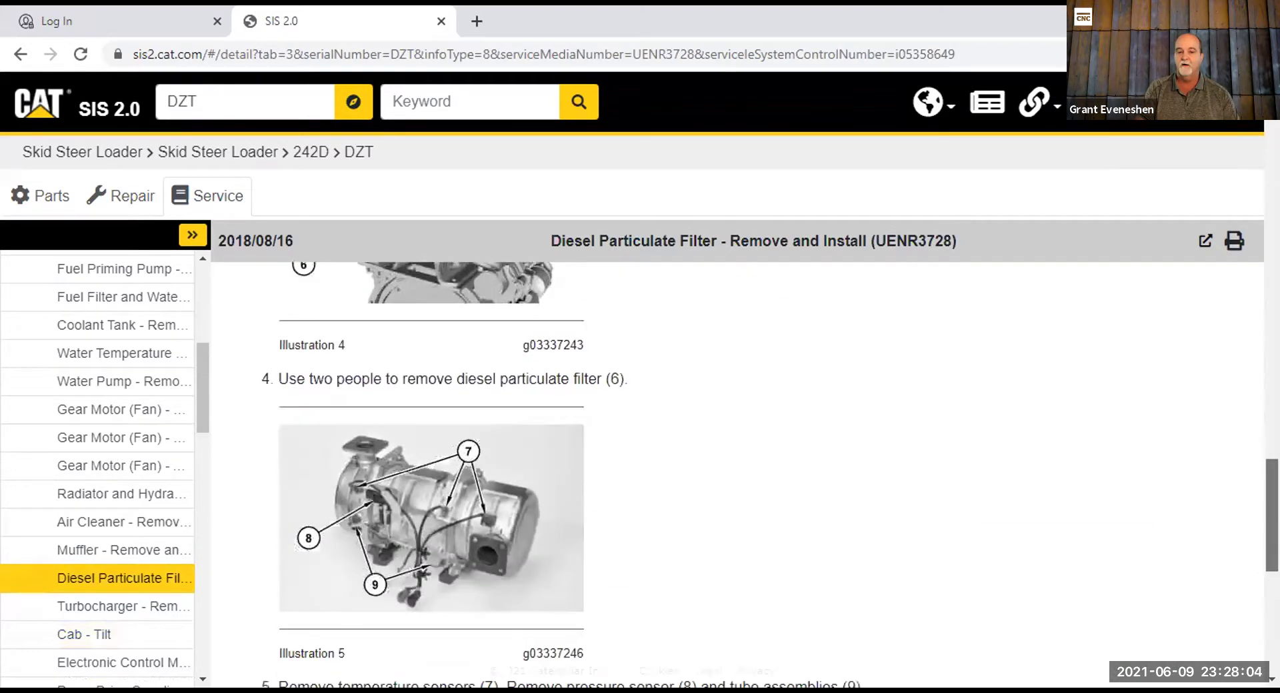
scroll(737, 466, "down", 10)
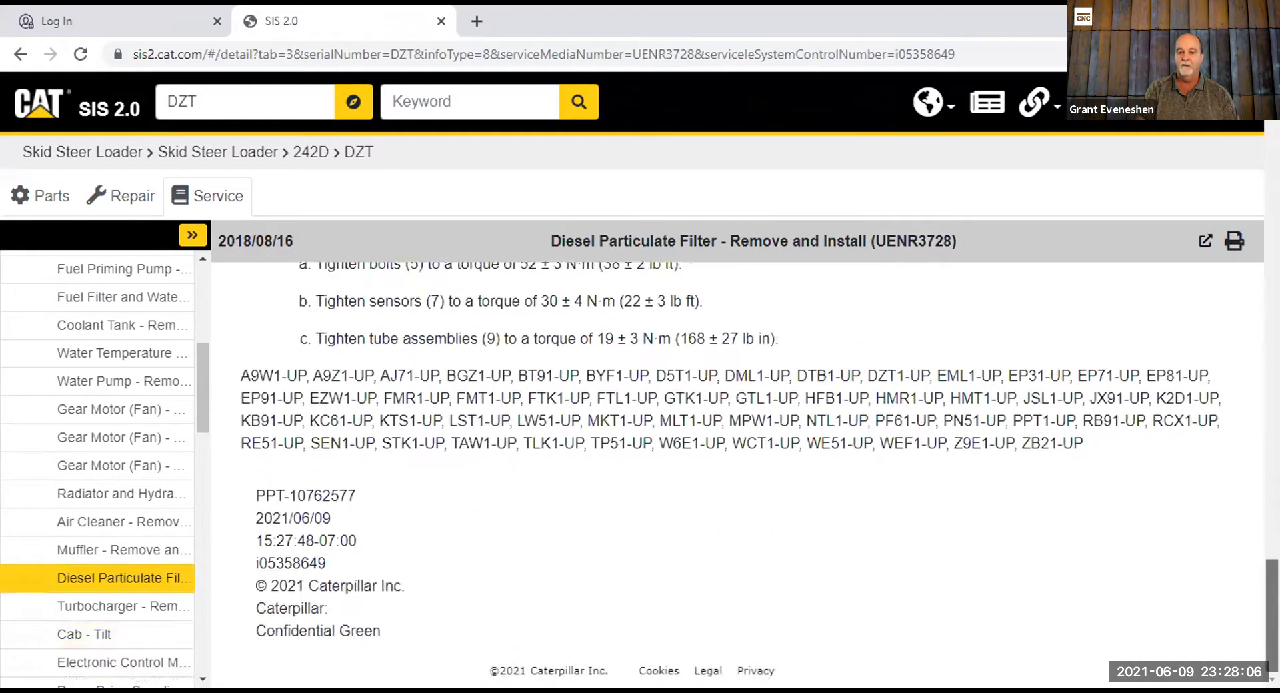
Scroll the document and sidebar back up and collapse Disassembly And Assembly
scroll(1135, 257, "up", 20)
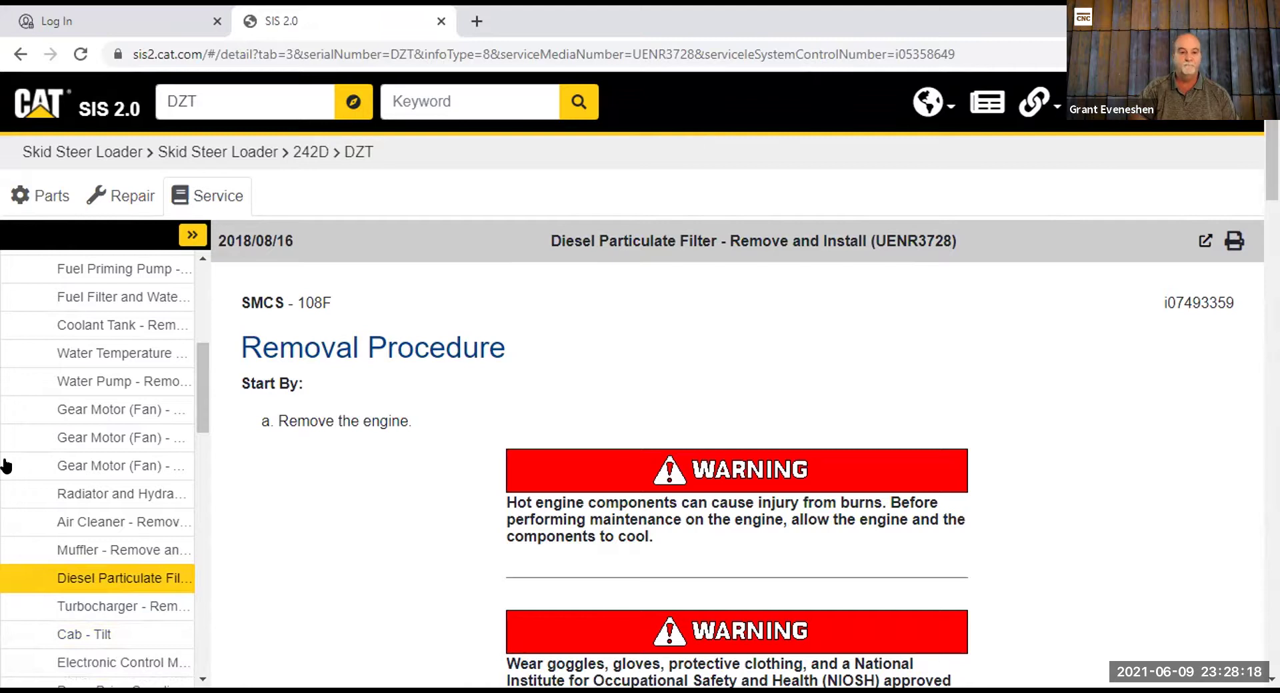
left_click_drag(203, 381, 186, 281)
left_click(44, 327)
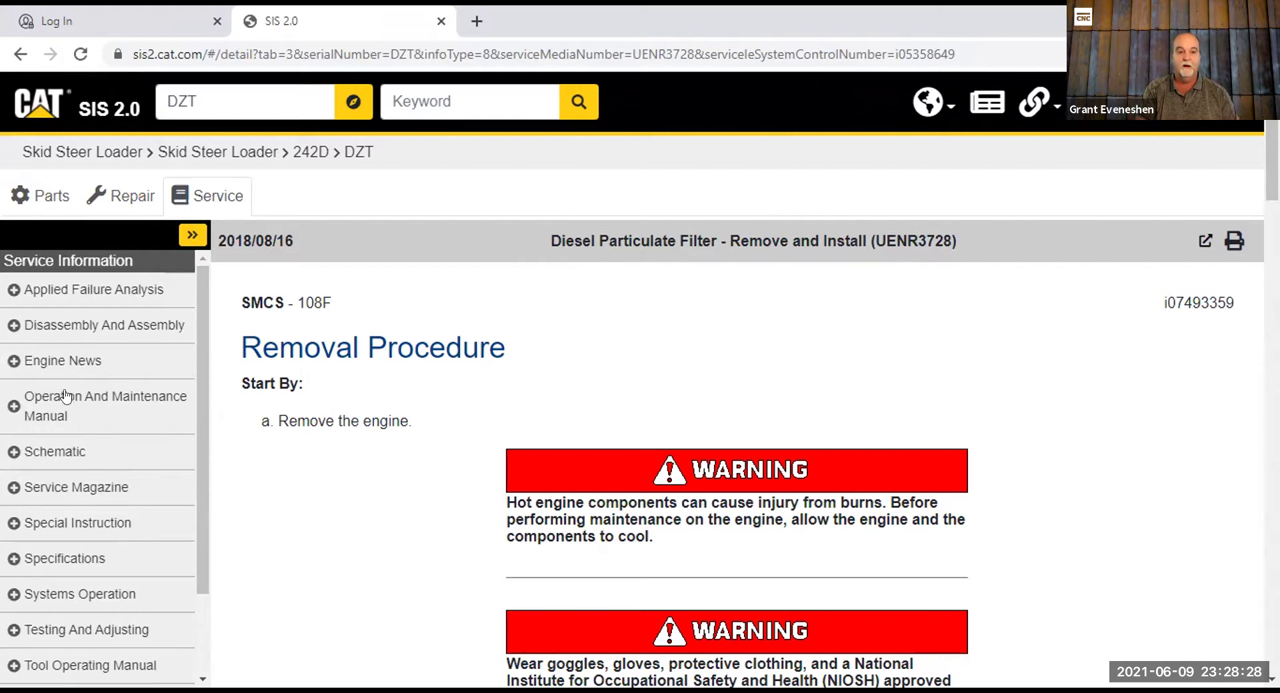
Expand the Operation And Maintenance Manual and Schematic sections of the service list
left_click(101, 403)
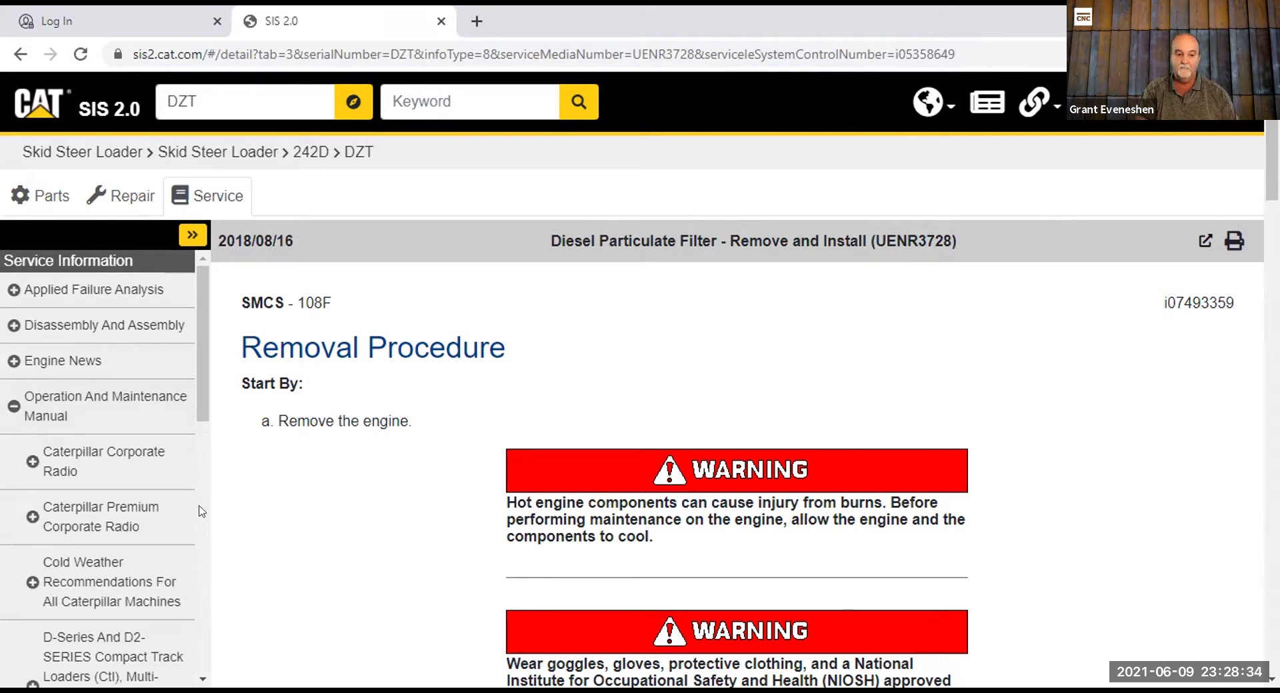
left_click_drag(203, 420, 198, 550)
scroll(100, 547, "down", 2)
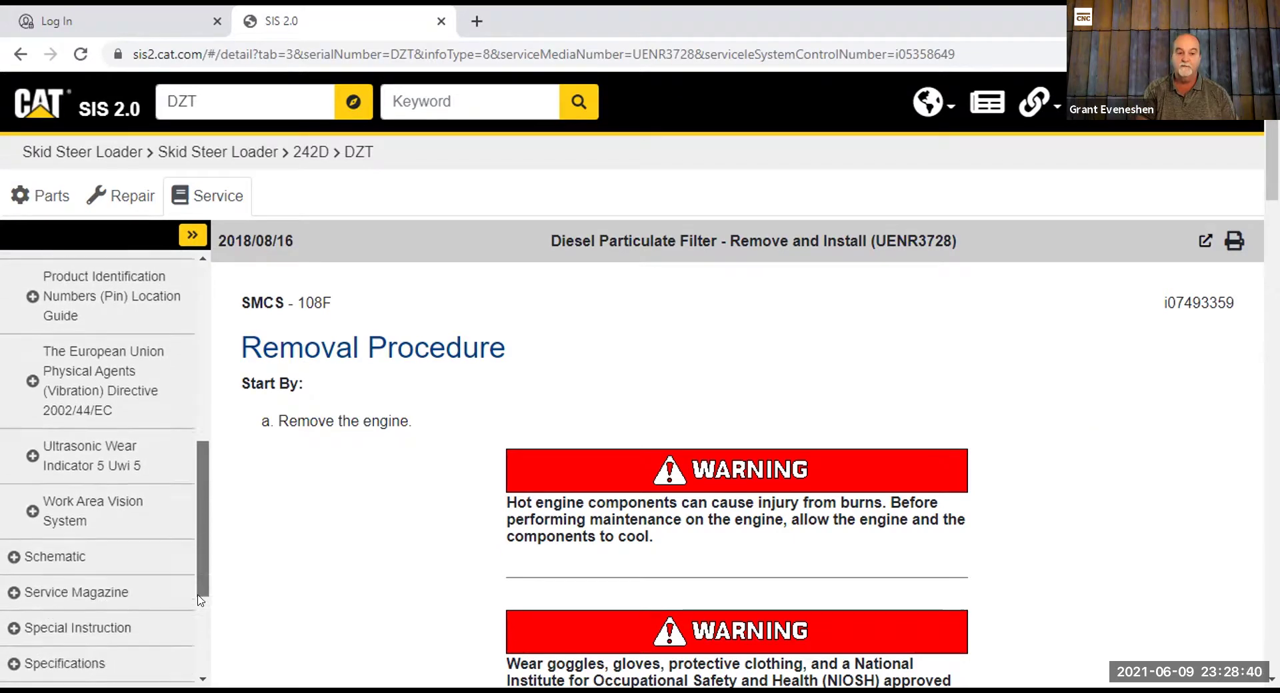
left_click(44, 537)
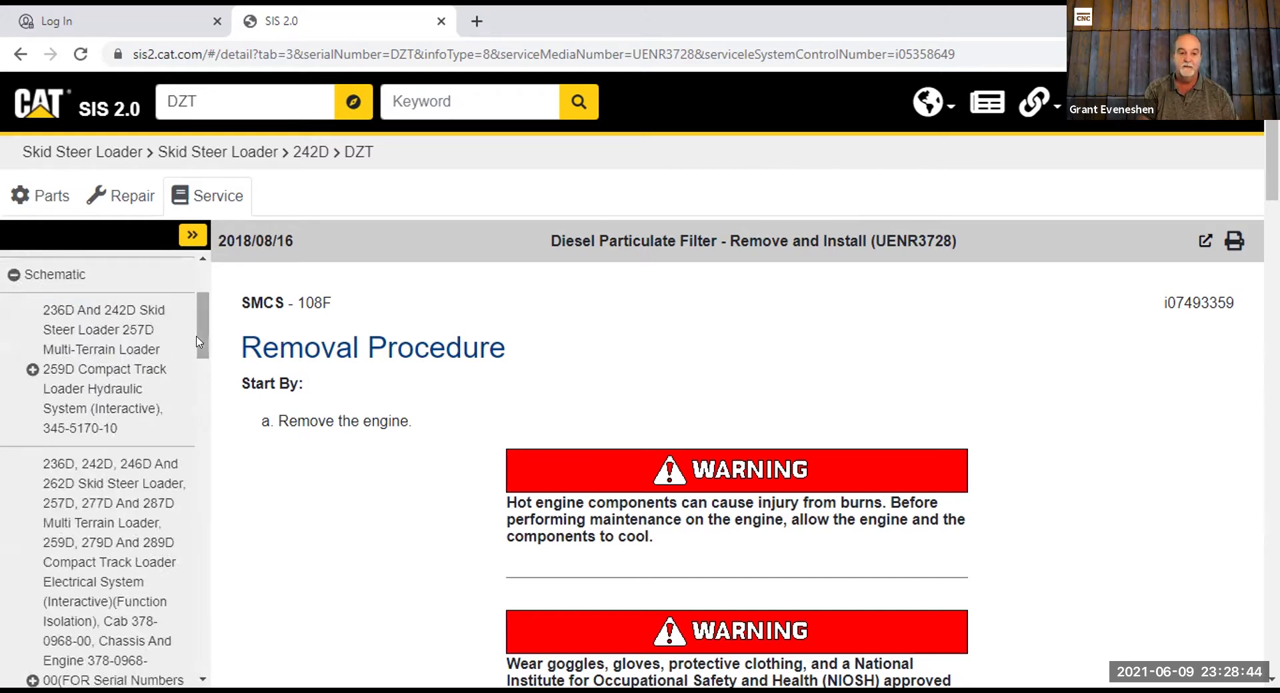
Expand the 236D and 242D hydraulic entry and open the UENR8054 schematic
left_click_drag(201, 344, 230, 298)
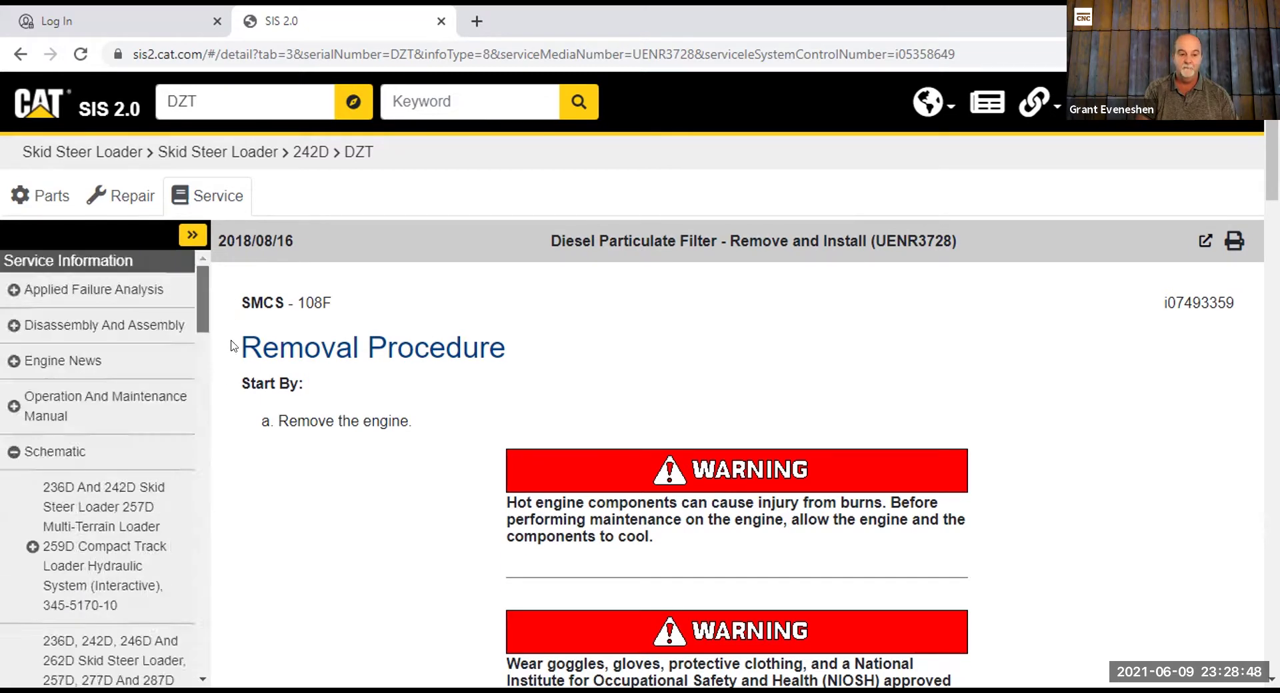
scroll(127, 305, "down", 3)
left_click(97, 304)
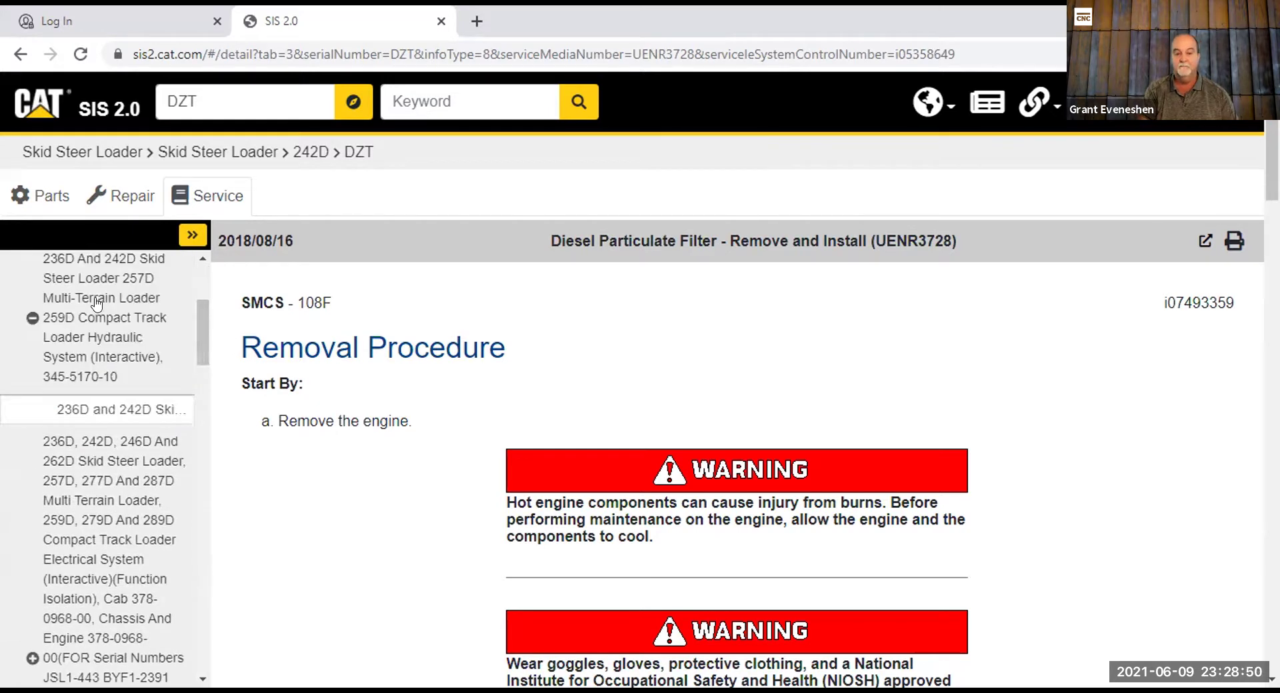
left_click(101, 409)
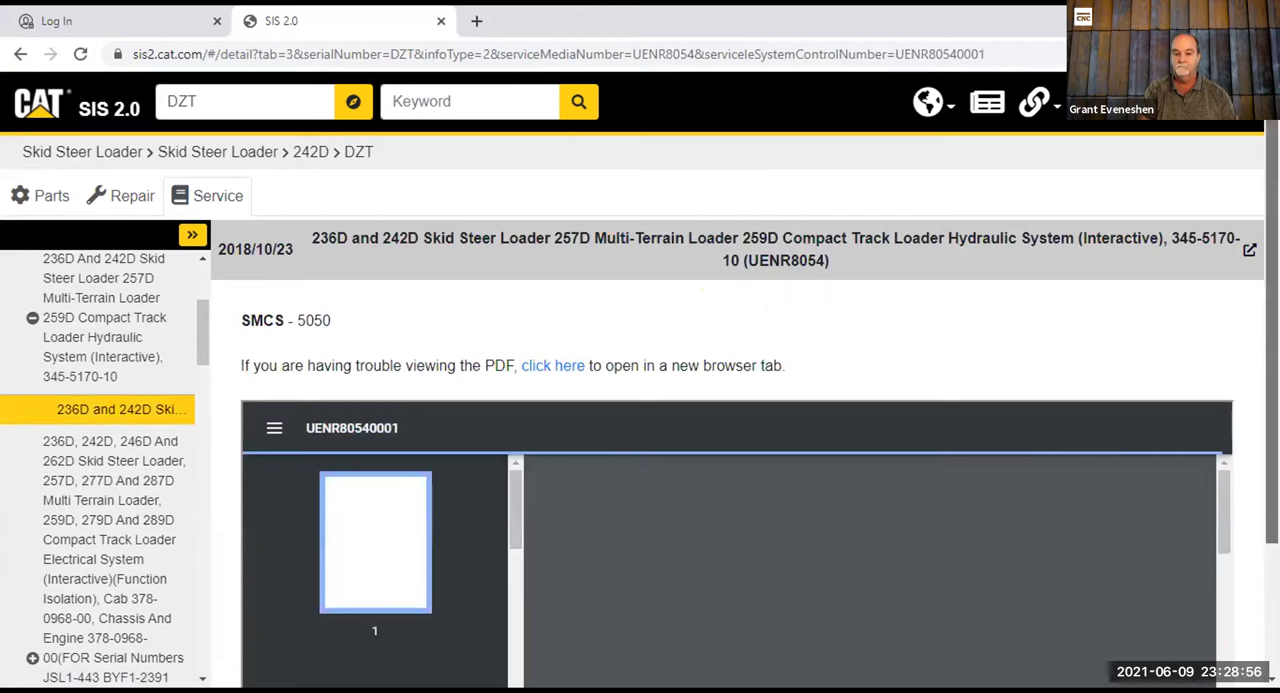
Scroll down the UENR8054 hydraulic system schematic page
scroll(1251, 213, "down", 2)
scroll(733, 467, "down", 1)
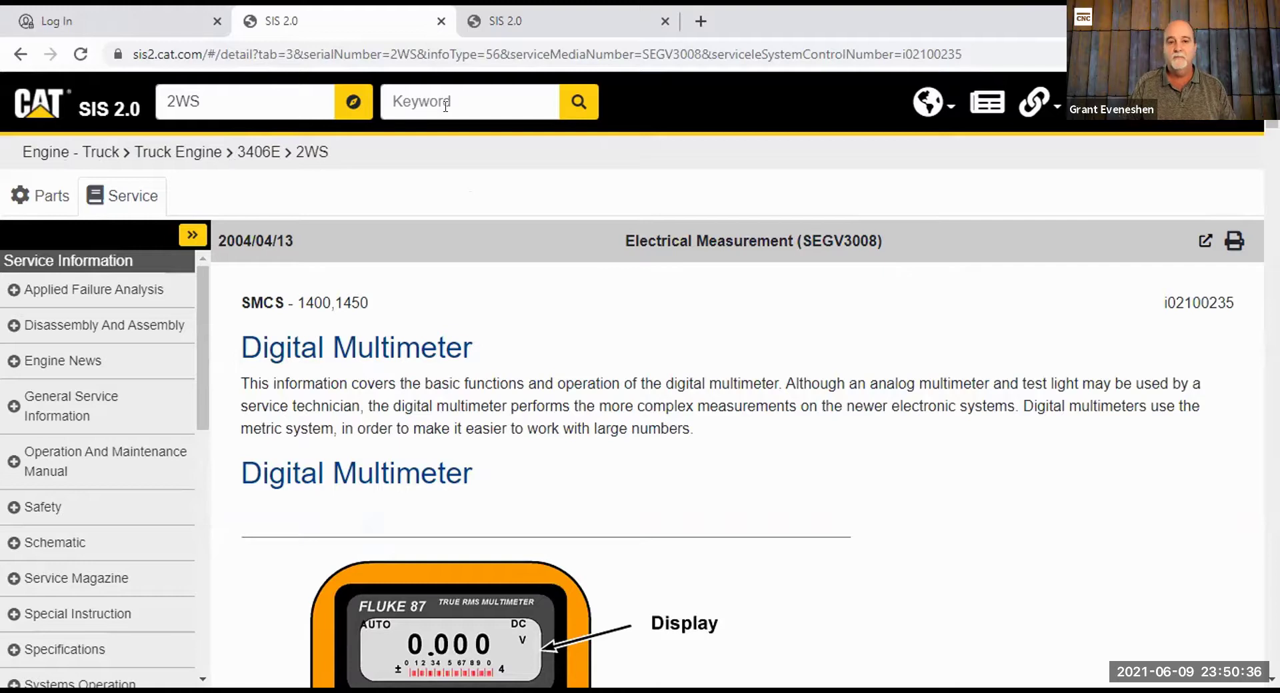
left_click(28, 194)
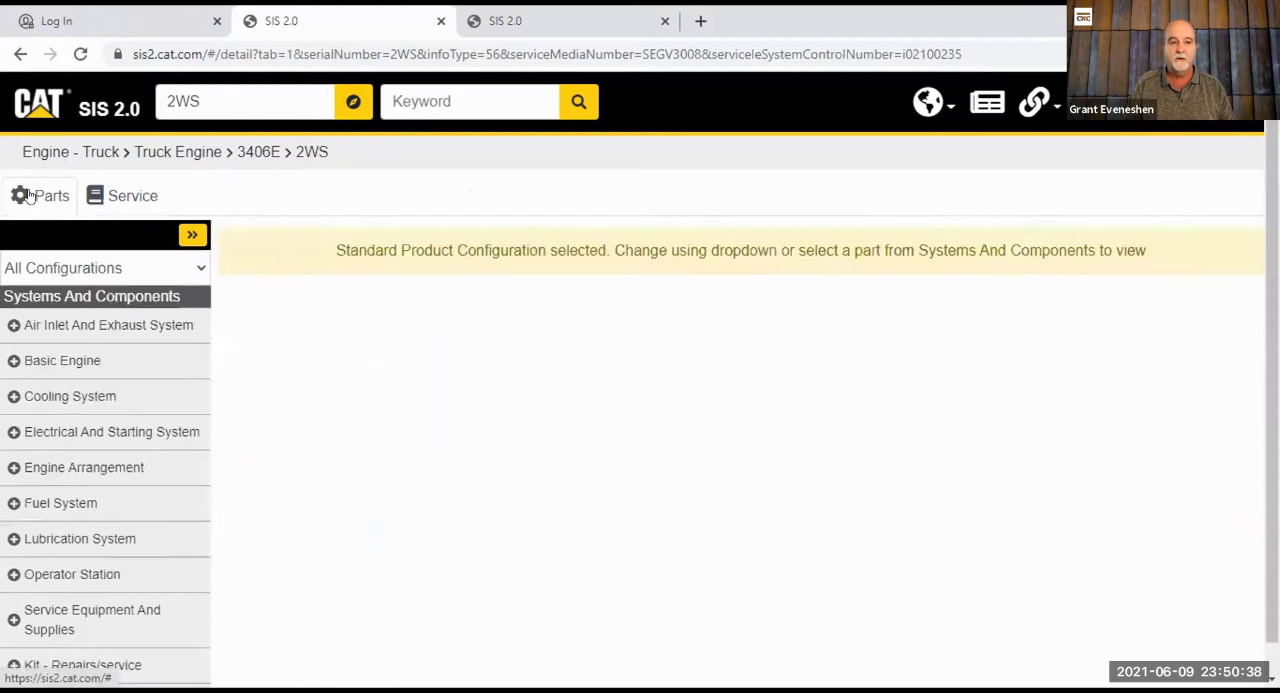
left_click(127, 198)
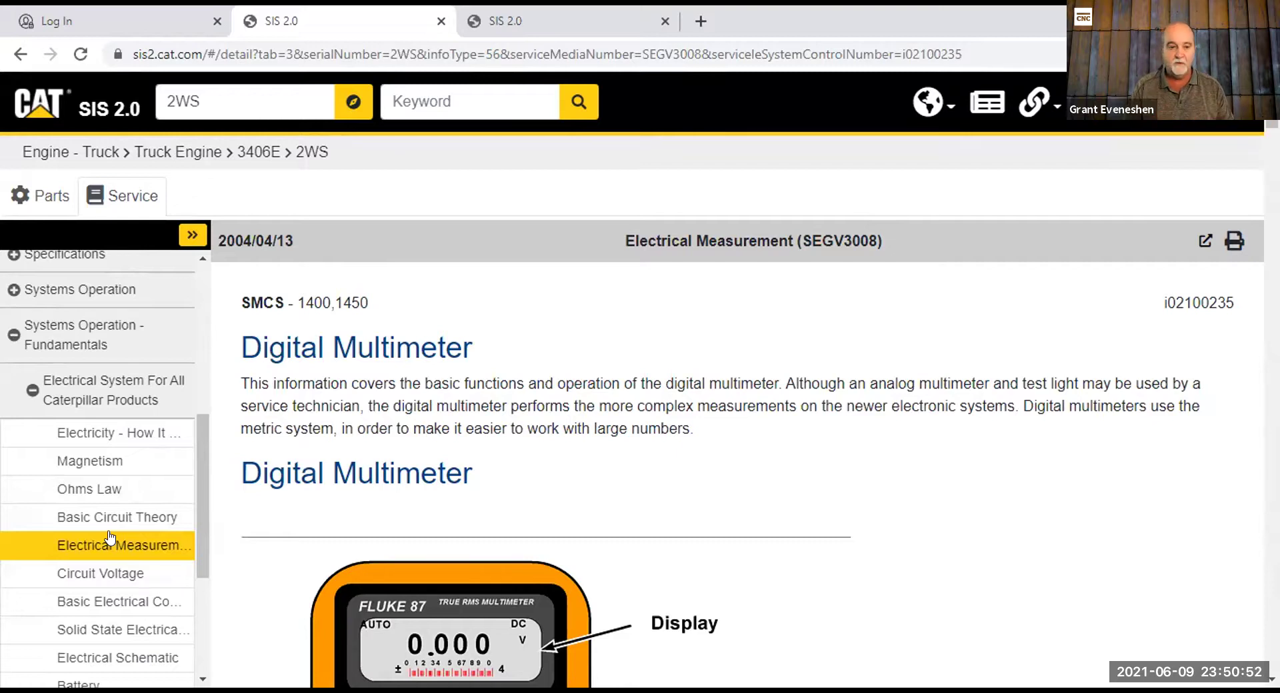
left_click(104, 434)
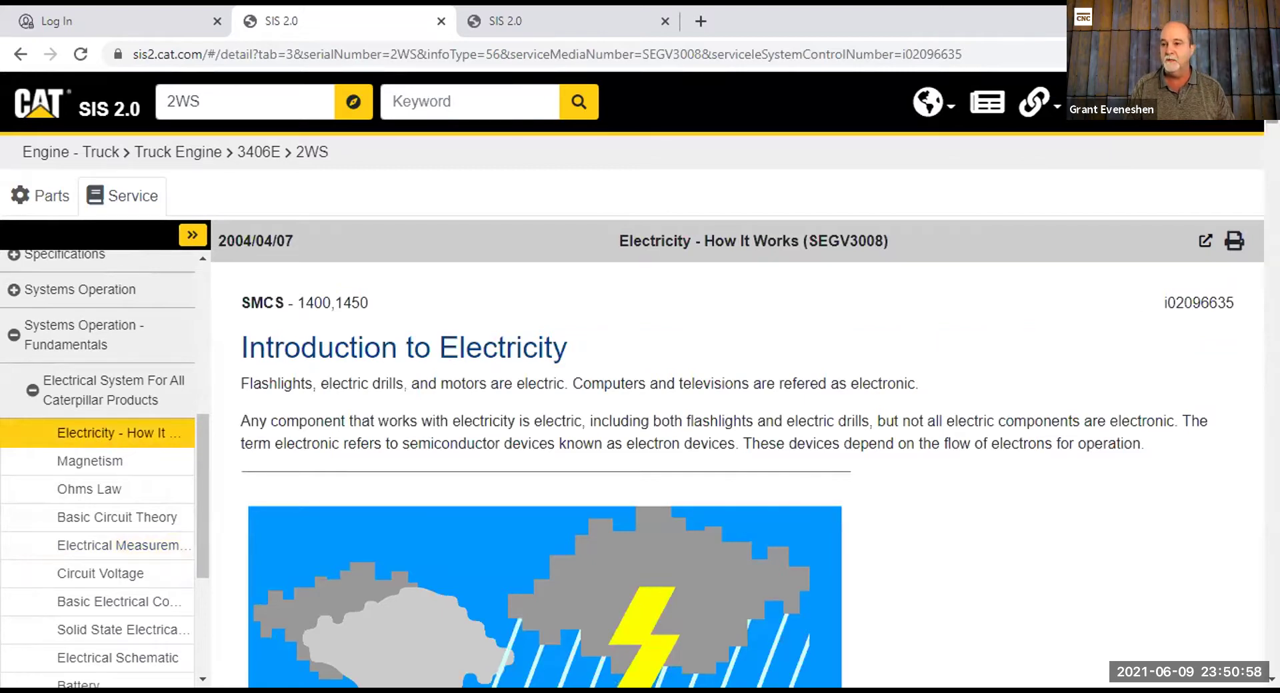
Read through Electricity - How It Works (SEGV3008), returning to Introduction to Electricity
scroll(737, 467, "down", 10)
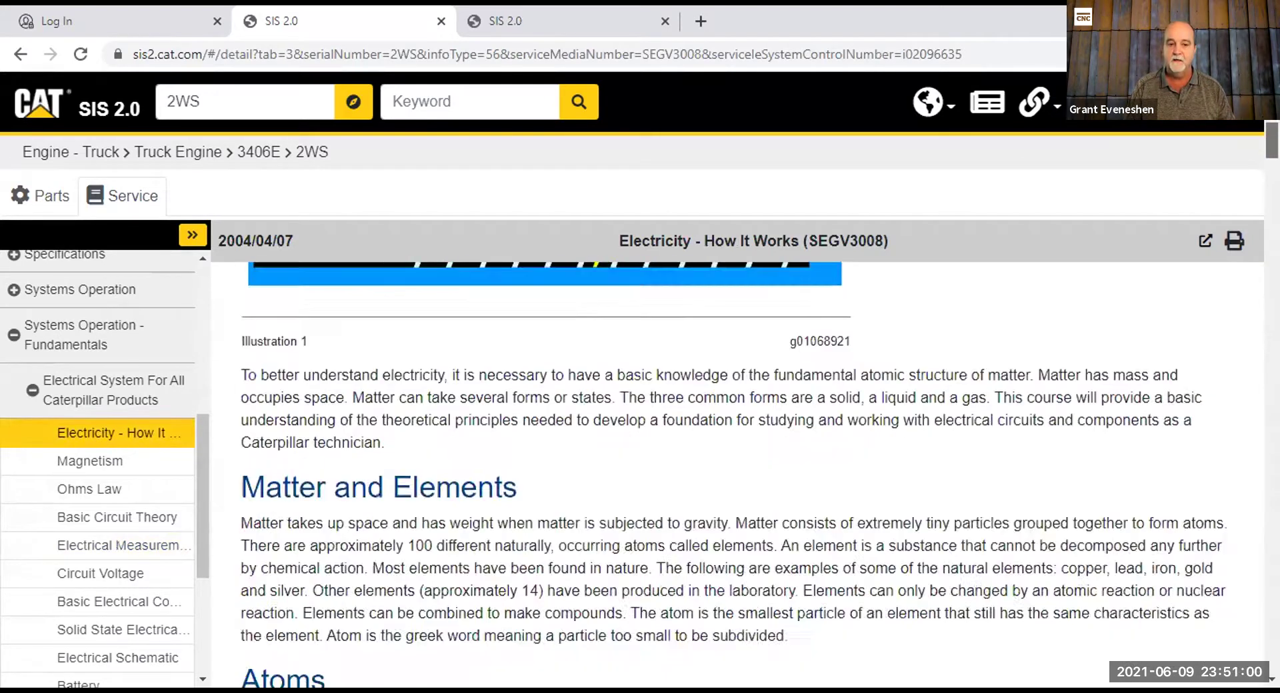
scroll(737, 467, "down", 10)
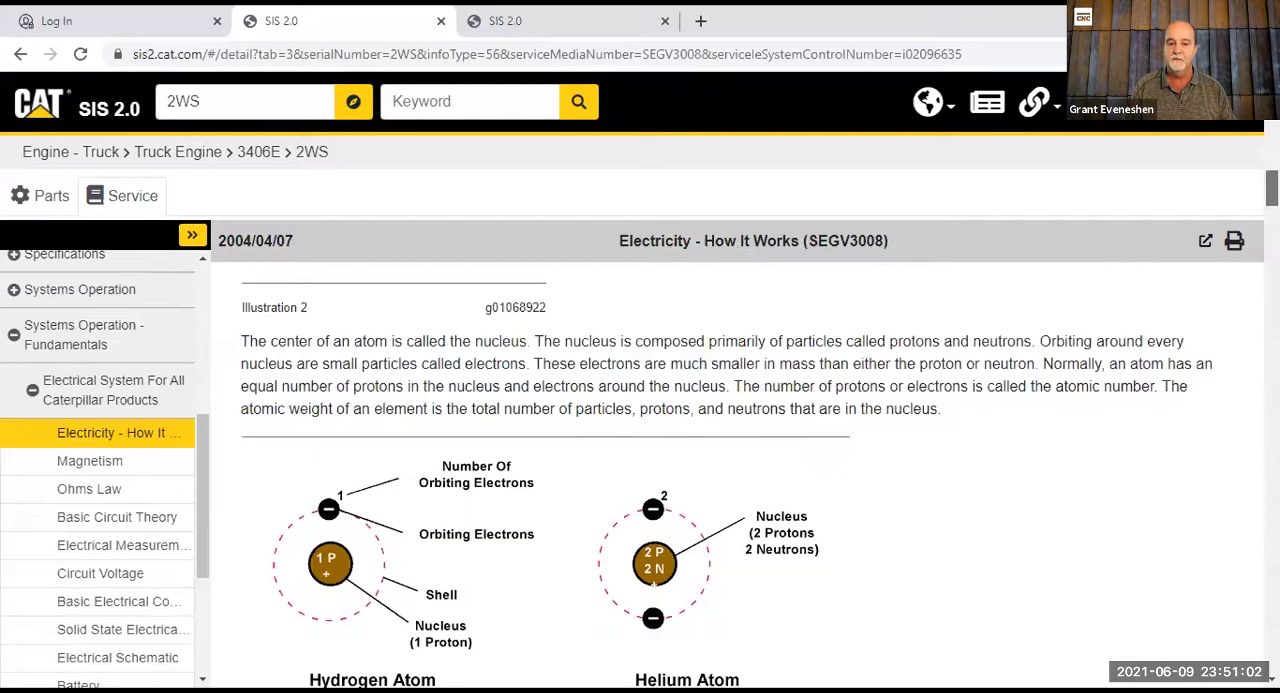
scroll(737, 466, "down", 10)
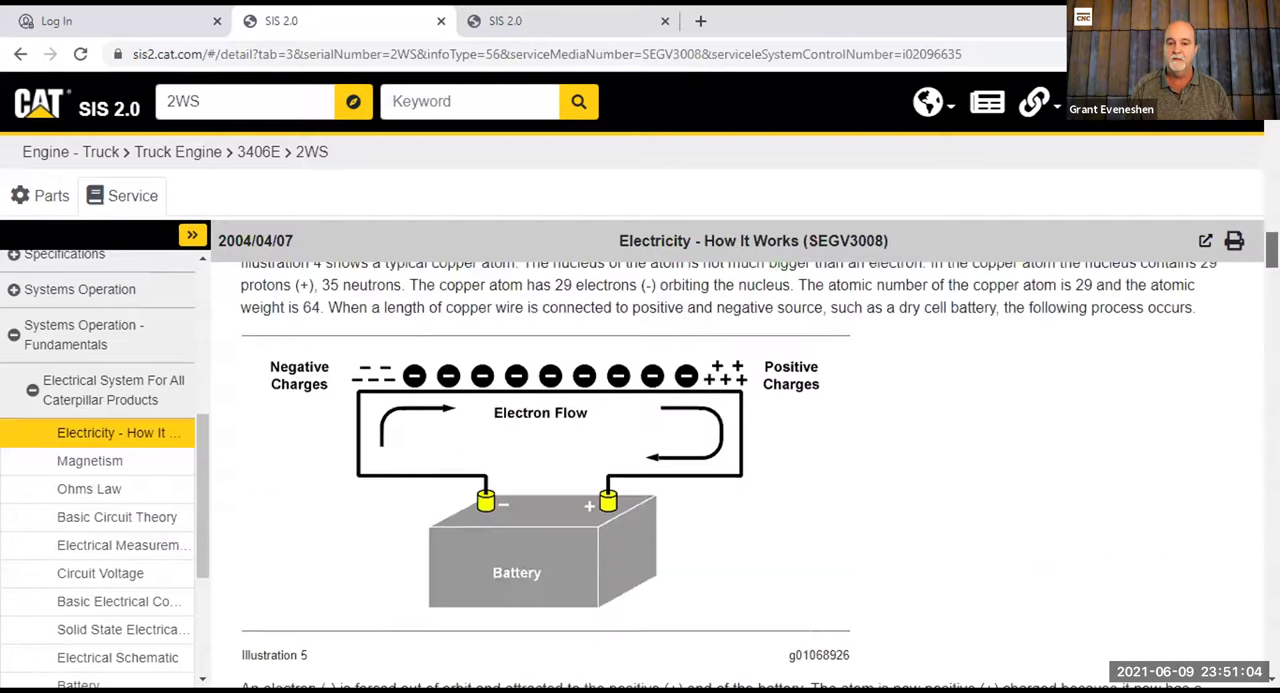
scroll(737, 467, "down", 10)
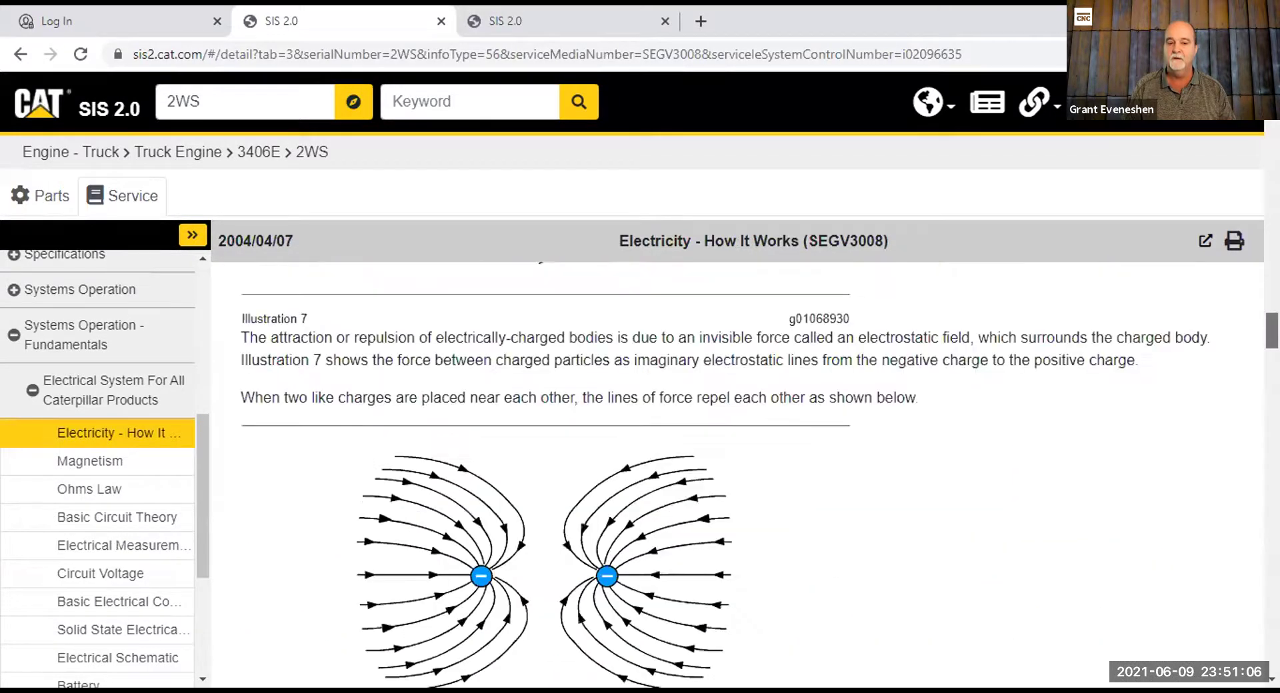
scroll(737, 466, "down", 5)
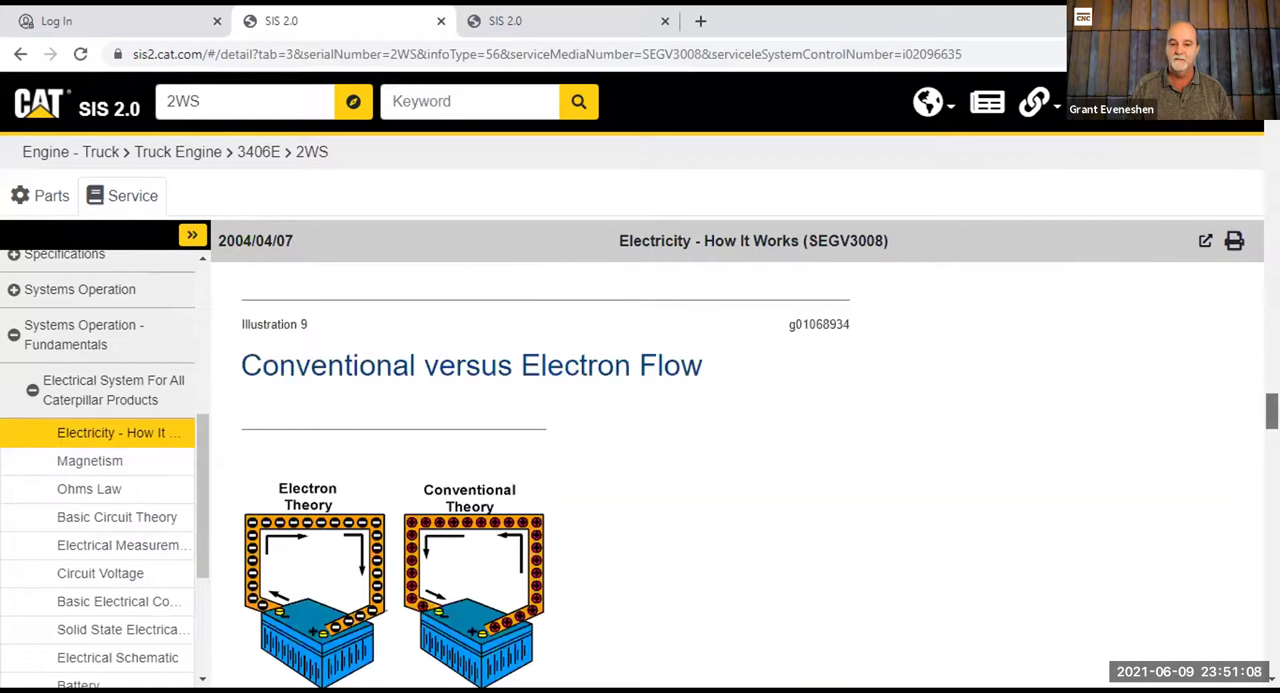
scroll(737, 466, "up", 15)
scroll(737, 467, "up", 6)
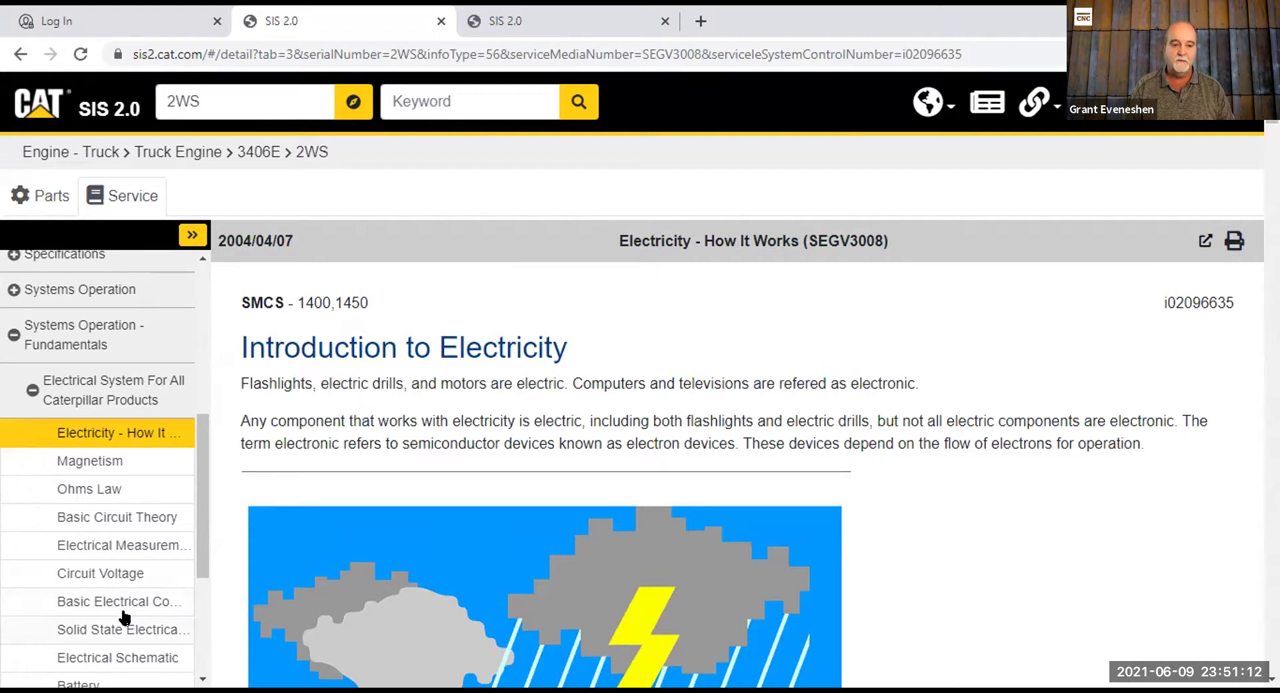
Open Electrical Measurement (SEGV3008) and view the Input Terminal and Limits table
left_click(98, 548)
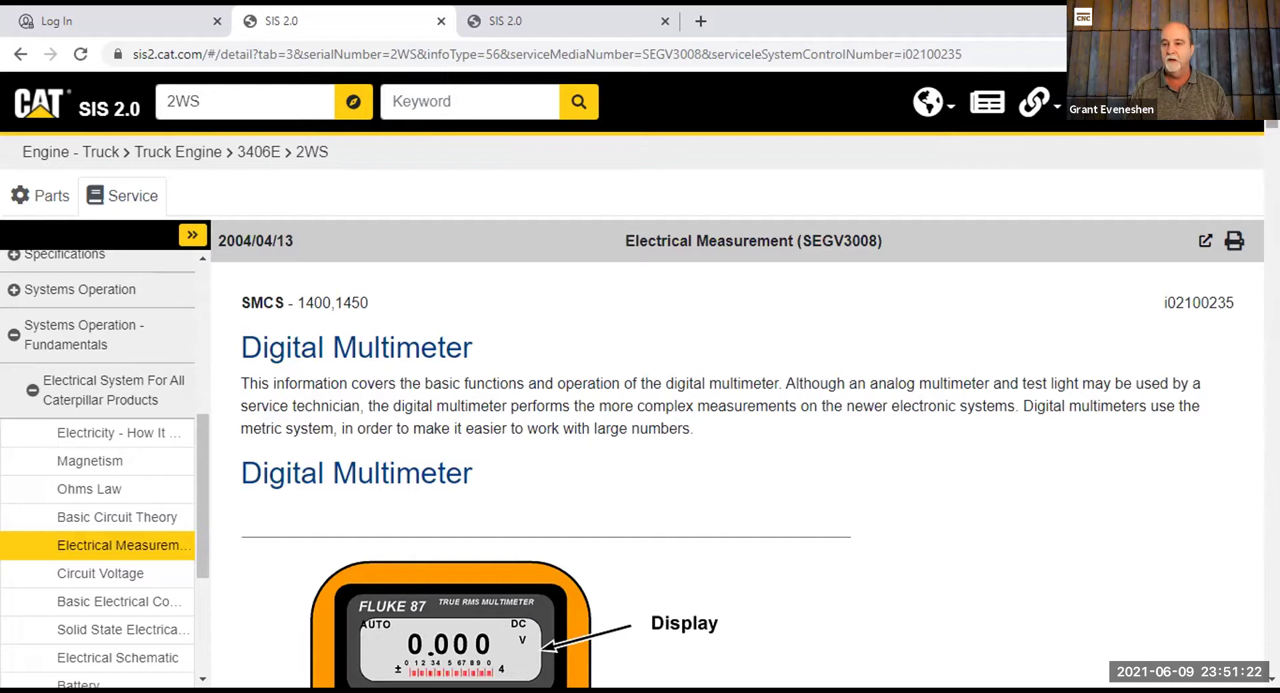
scroll(733, 467, "down", 20)
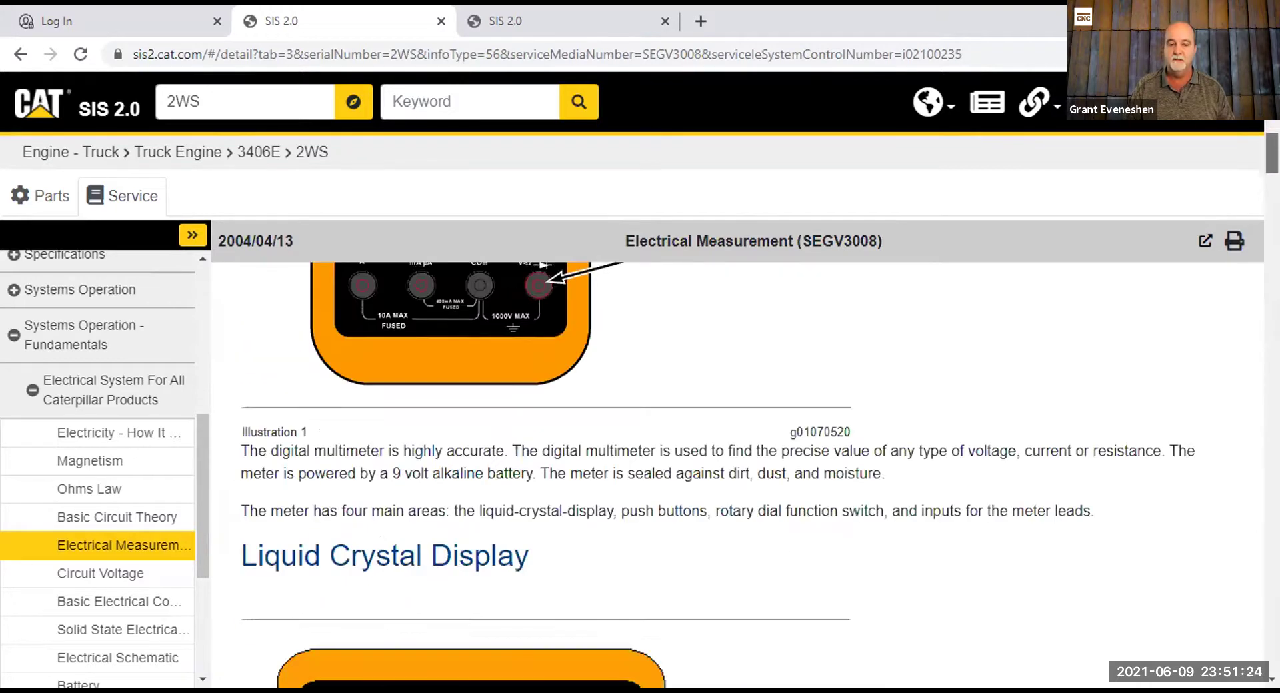
scroll(733, 466, "down", 20)
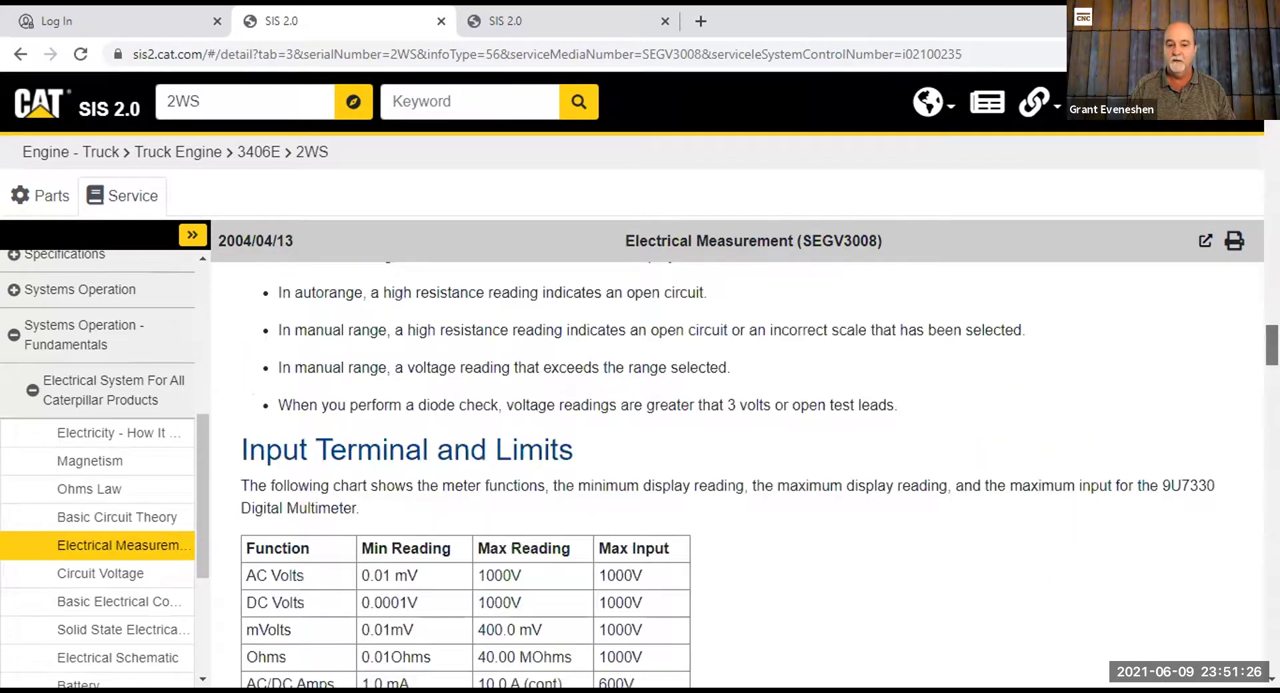
scroll(733, 467, "up", 20)
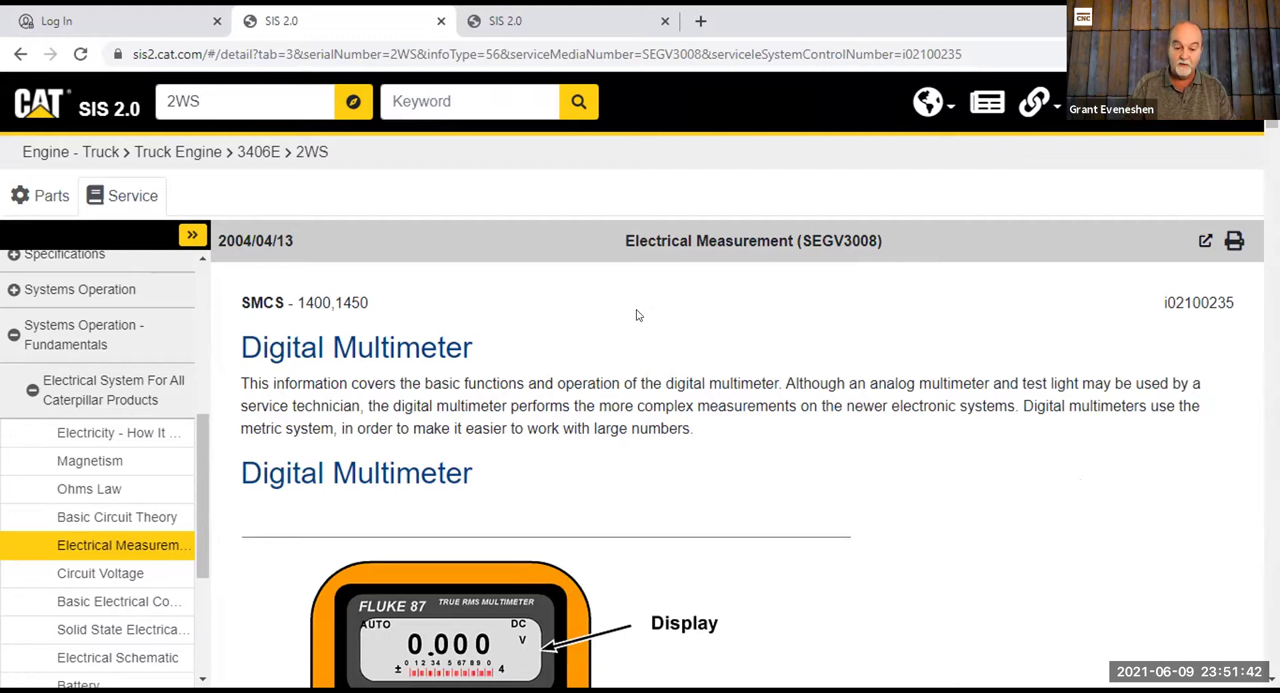
Search the page for 'multi' and scroll through the highlighted Digital Multimeter matches
key("ctrl+f")
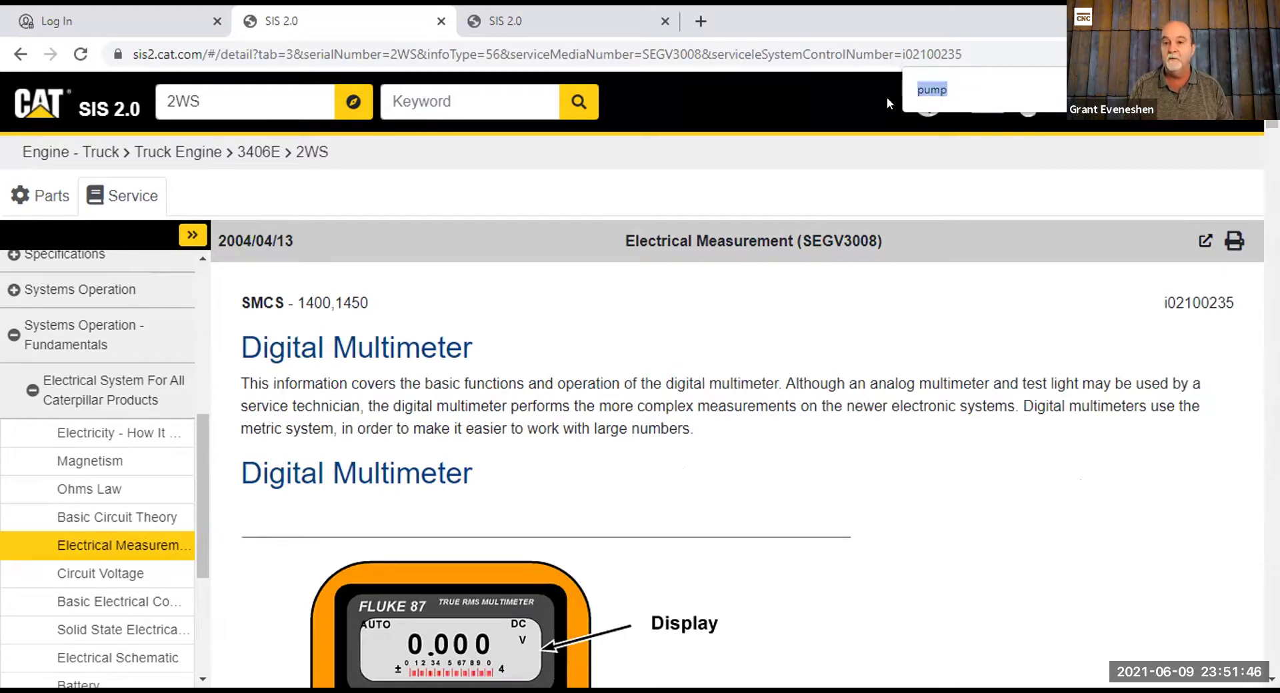
type("mul")
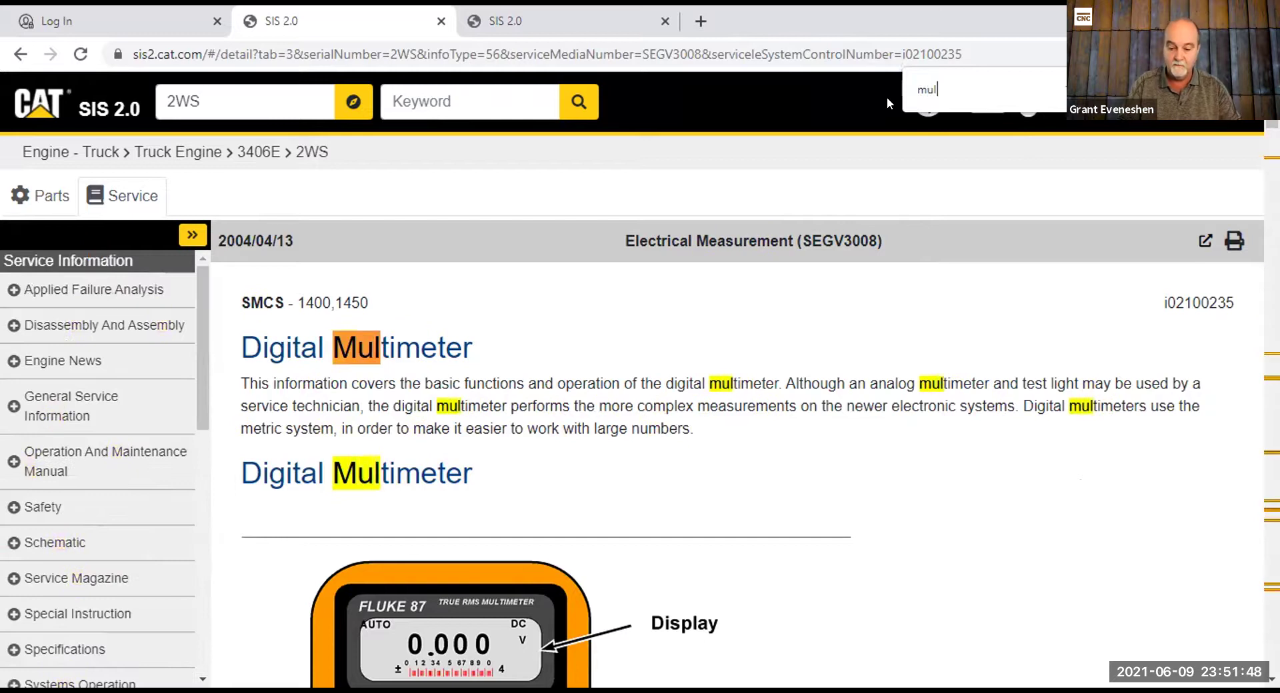
type("ti")
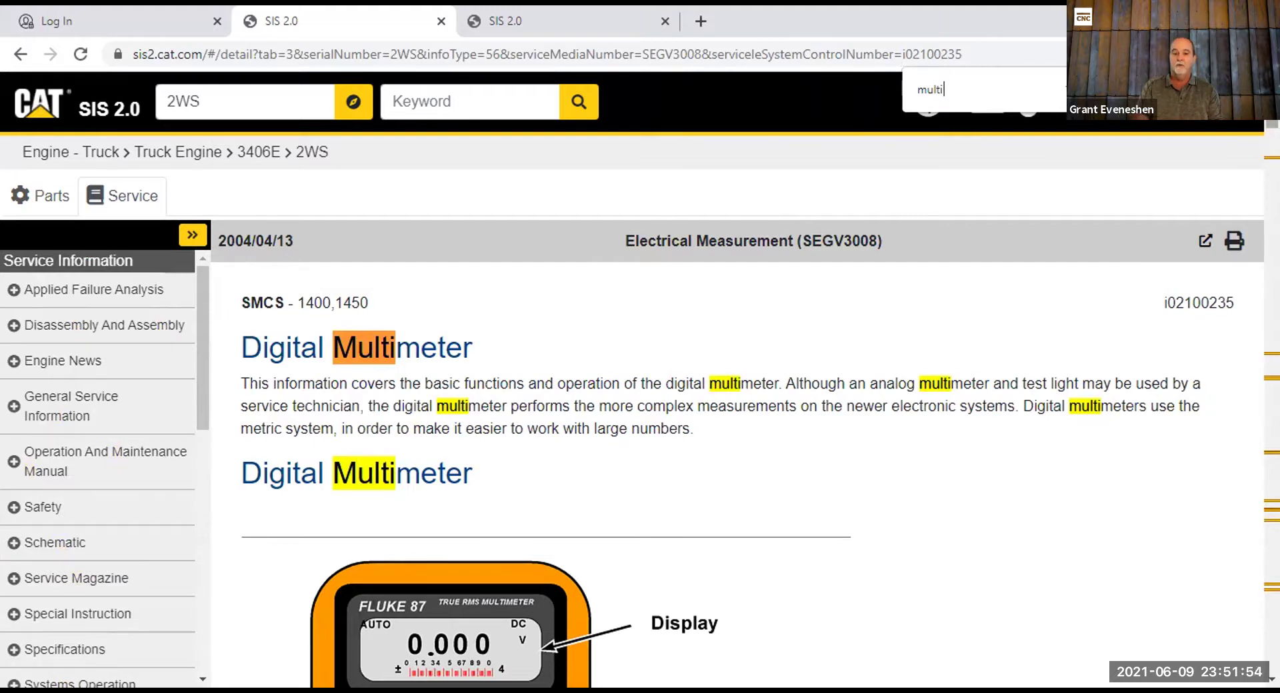
scroll(733, 467, "down", 15)
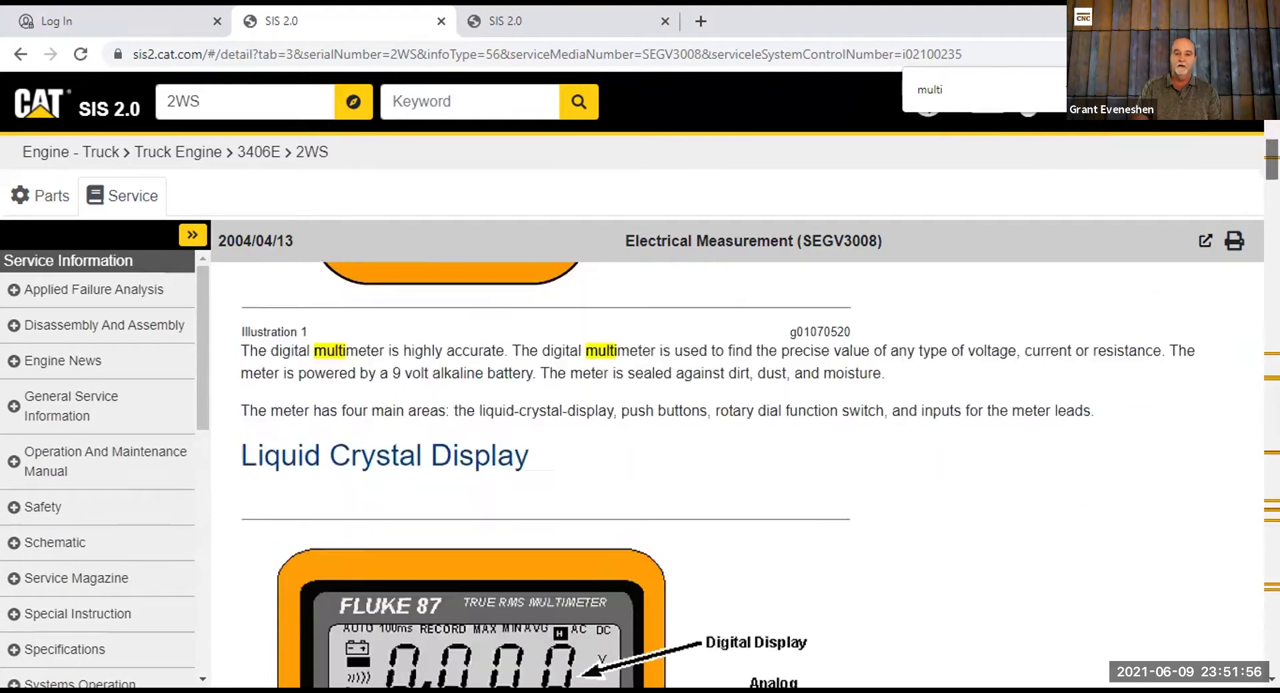
scroll(733, 466, "down", 15)
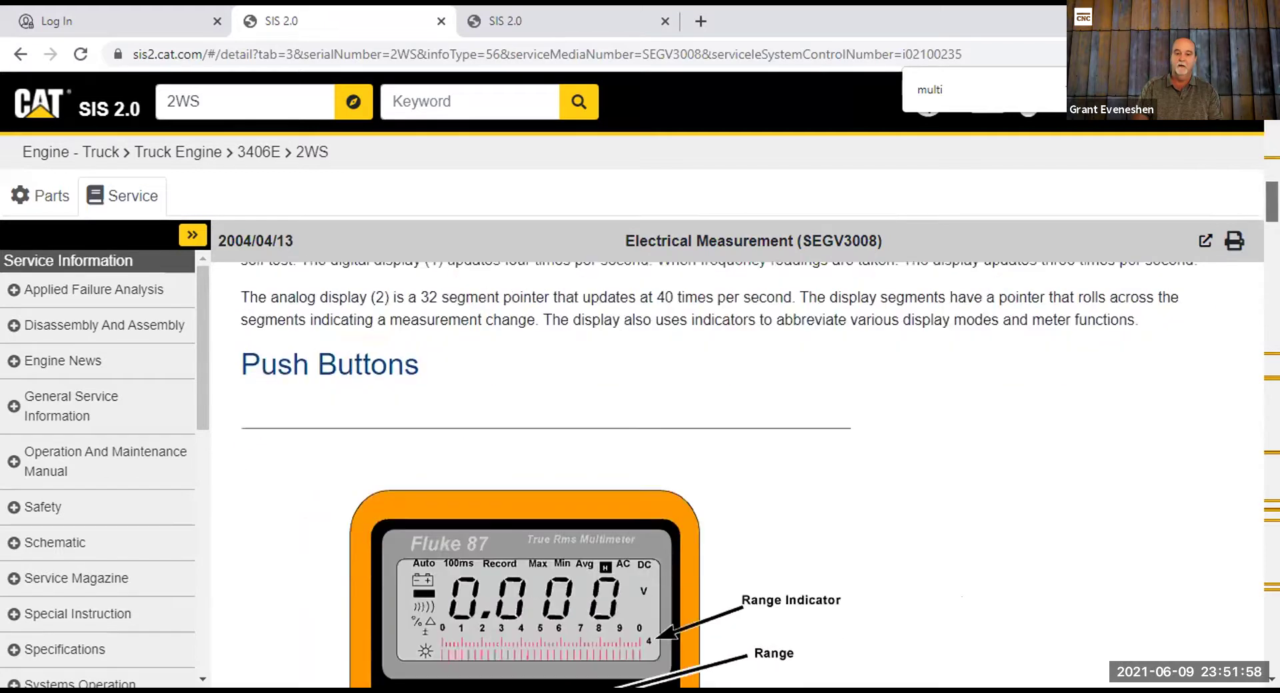
scroll(734, 466, "down", 15)
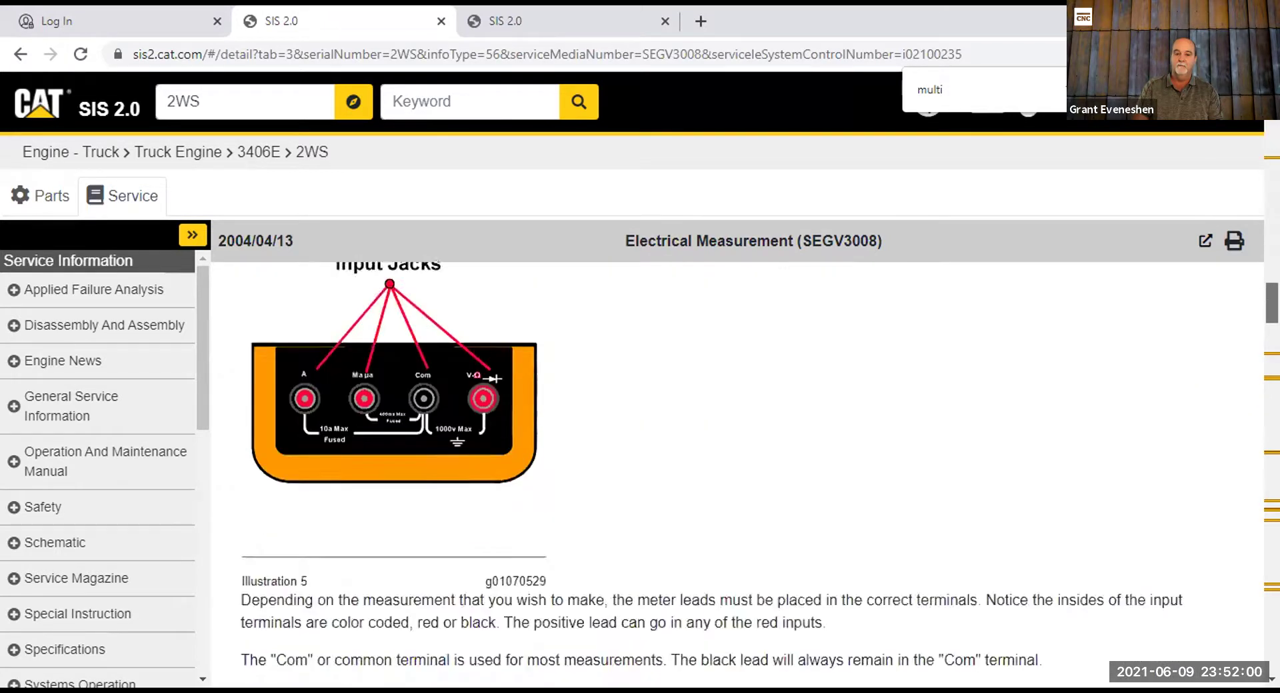
scroll(734, 467, "up", 20)
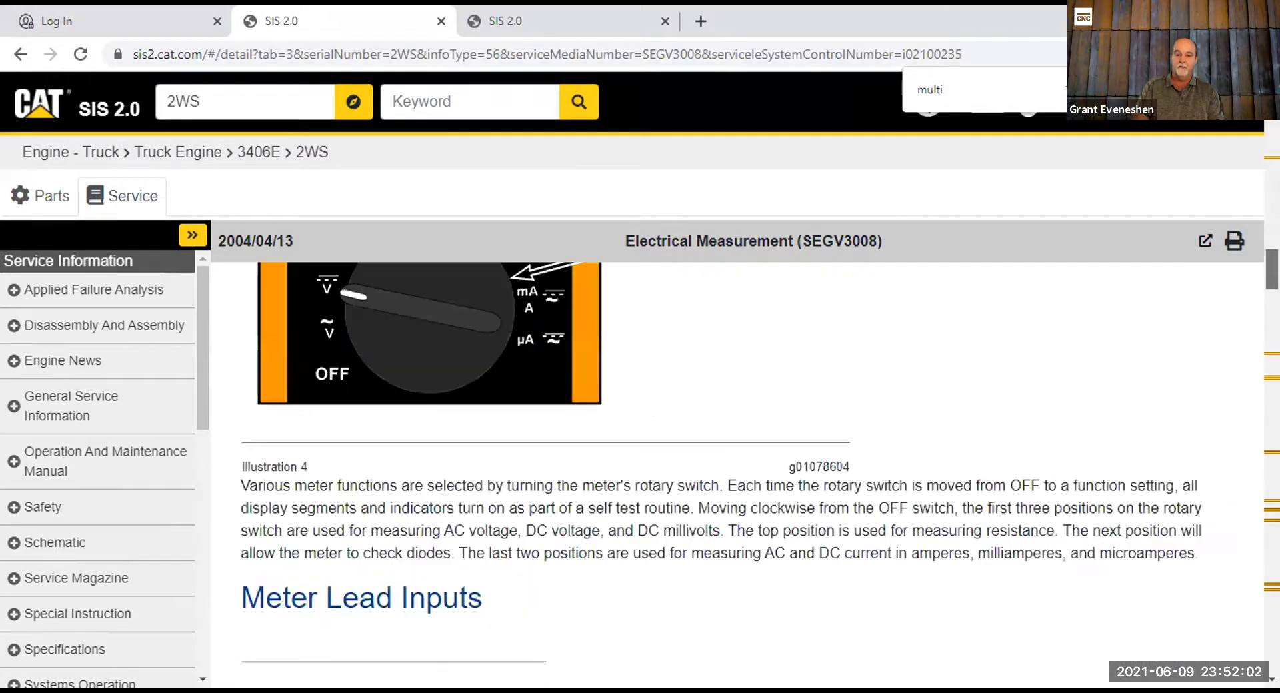
scroll(734, 467, "up", 8)
scroll(734, 466, "down", 10)
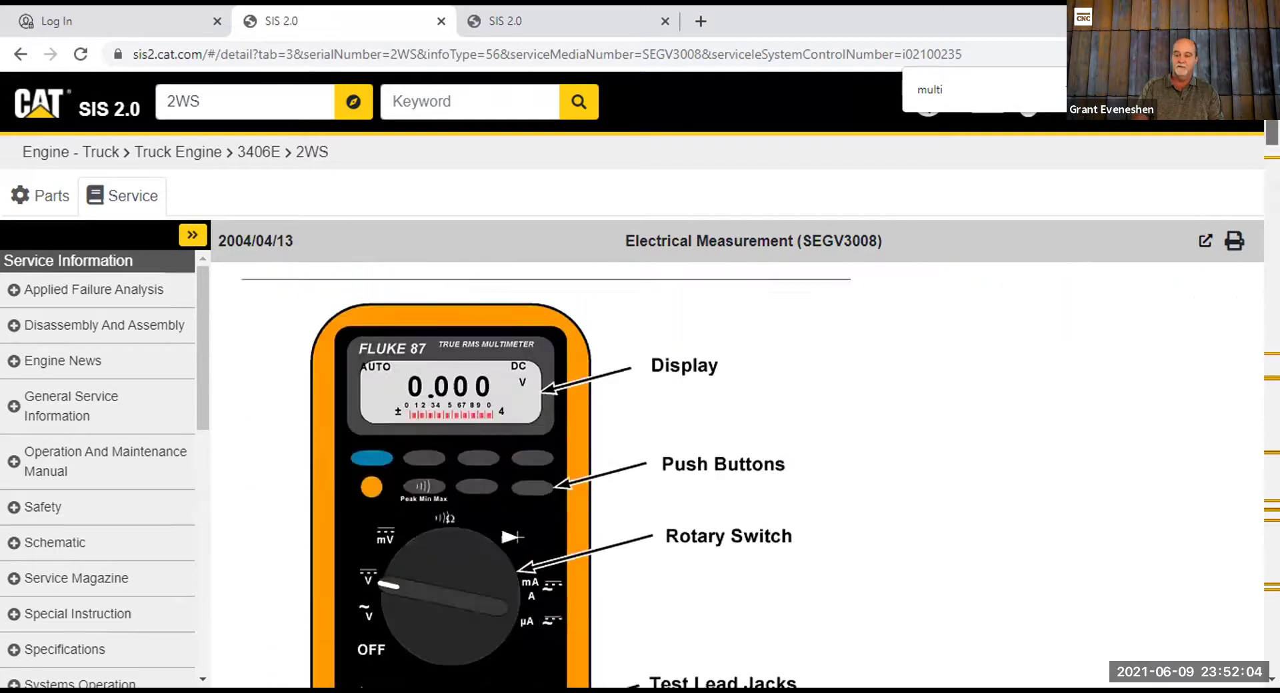
scroll(733, 466, "down", 5)
scroll(734, 467, "up", 12)
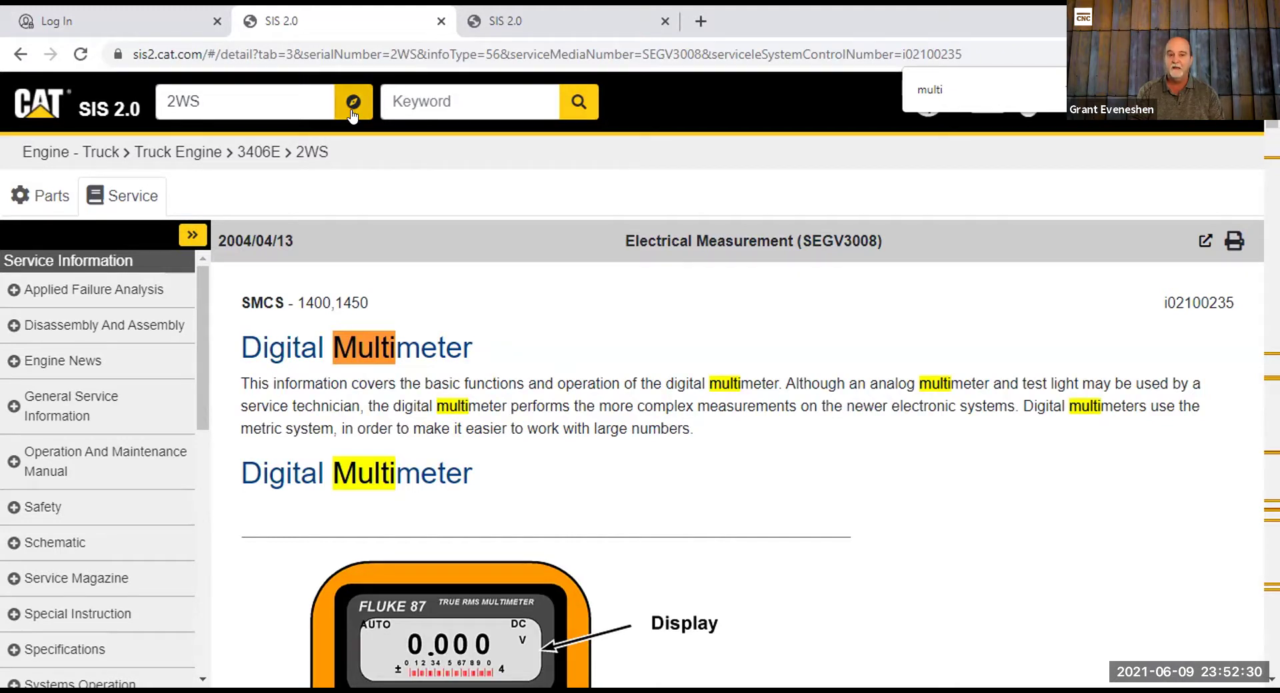
Return to the SIS 2.0 home page via the CAT logo
left_click(27, 107)
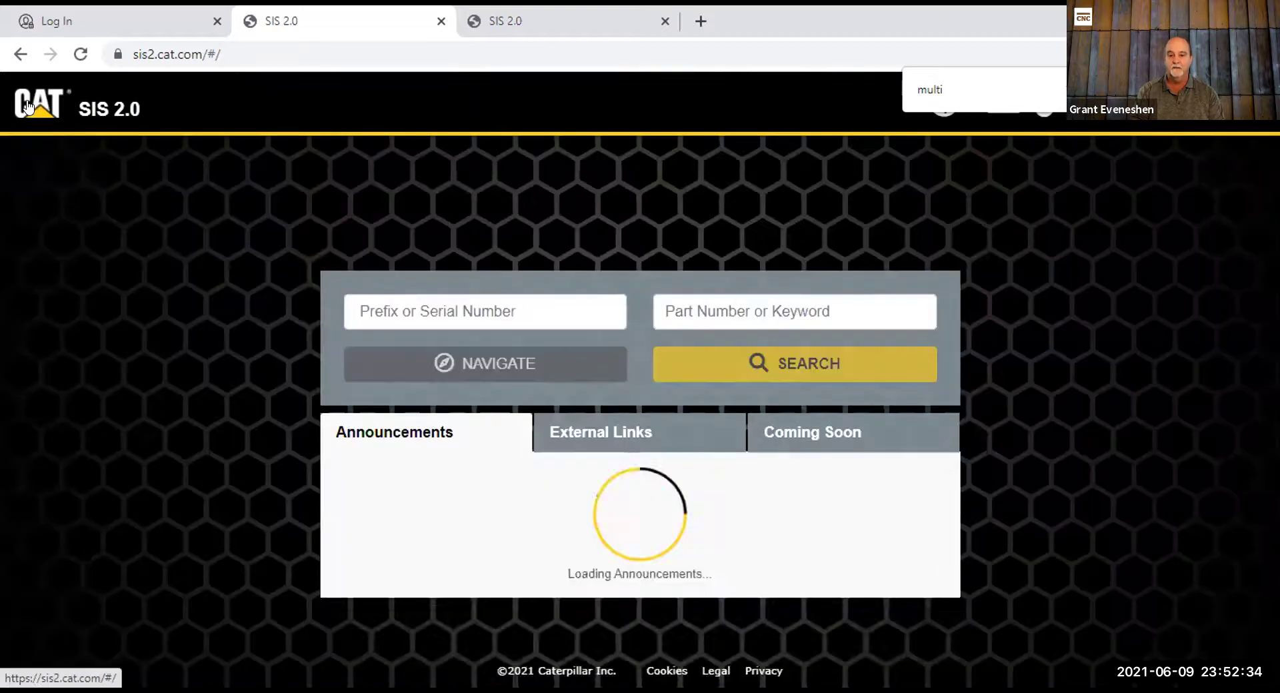